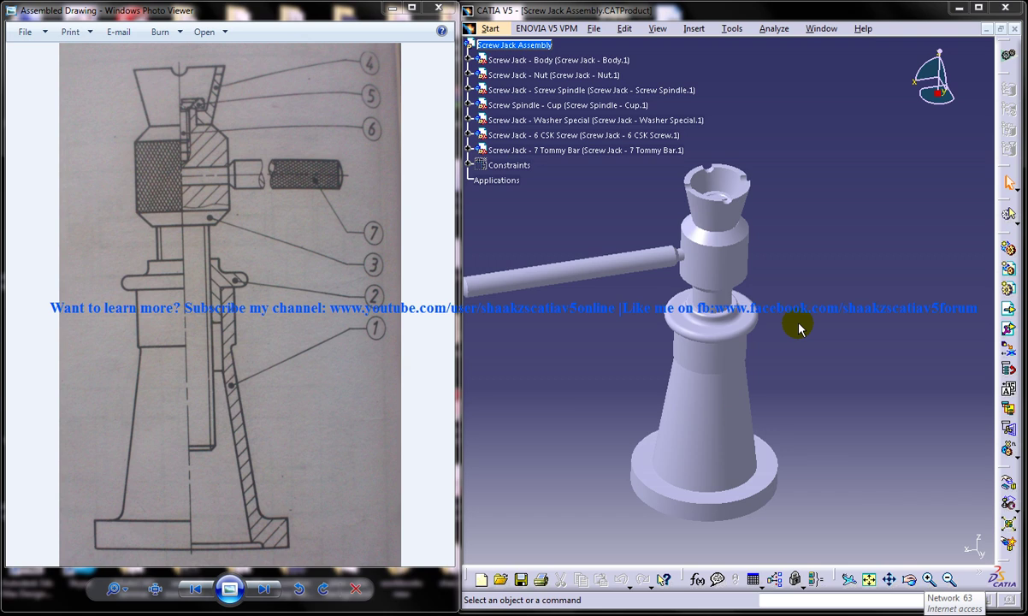
Step: Page past the body and screw spindle sketches to show the nut and cup drawing
{"action": "mouse_move", "coordinate": [799, 329]}
{"action": "middle_mouse_down"}
{"action": "mouse_move", "coordinate": [856, 347]}
{"action": "mouse_move", "coordinate": [776, 375]}
{"action": "mouse_move", "coordinate": [772, 359]}
{"action": "mouse_move", "coordinate": [804, 369]}
{"action": "middle_mouse_up"}
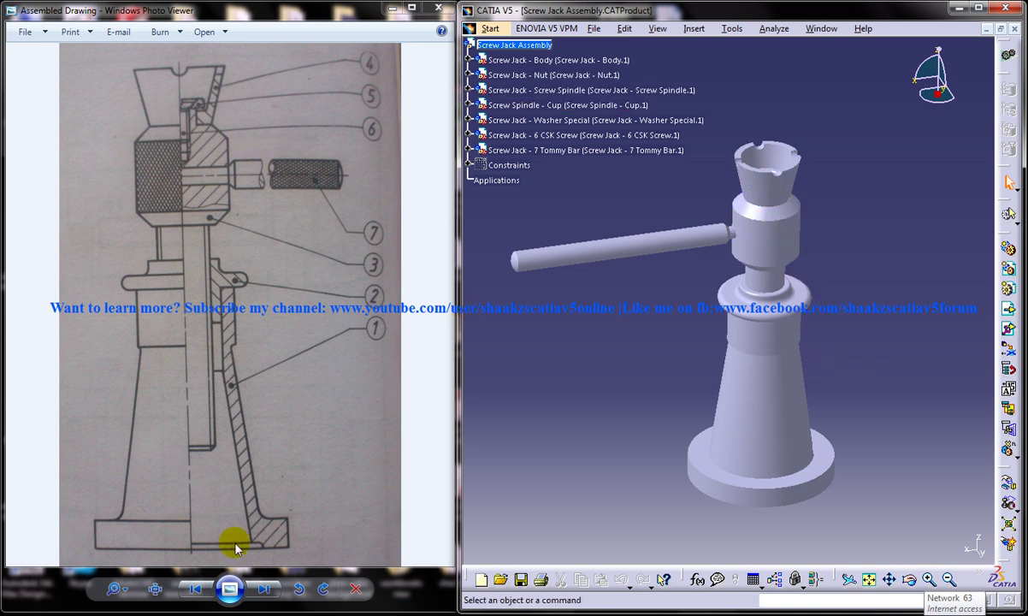
{"action": "left_click", "coordinate": [272, 592]}
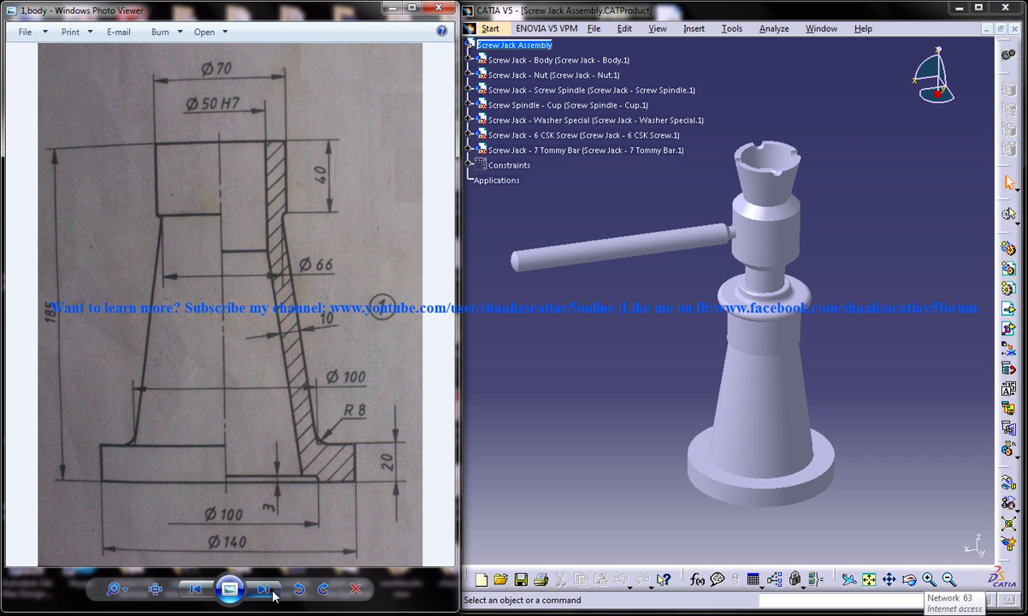
{"action": "left_click", "coordinate": [272, 592]}
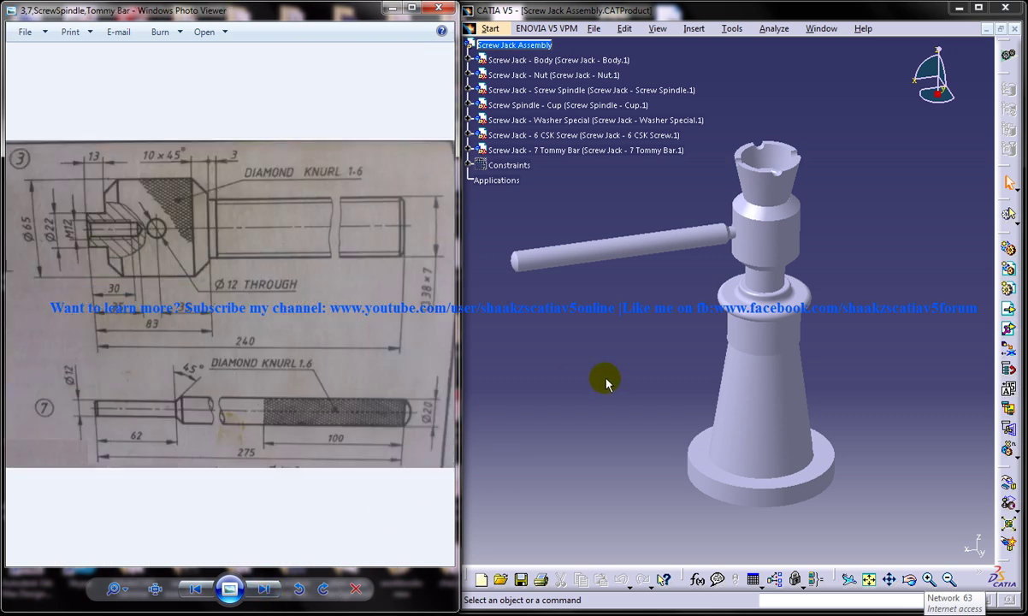
{"action": "mouse_move", "coordinate": [745, 343]}
{"action": "middle_mouse_down"}
{"action": "mouse_move", "coordinate": [812, 378]}
{"action": "mouse_move", "coordinate": [745, 384]}
{"action": "mouse_move", "coordinate": [741, 368]}
{"action": "mouse_move", "coordinate": [780, 367]}
{"action": "mouse_move", "coordinate": [776, 391]}
{"action": "middle_mouse_up"}
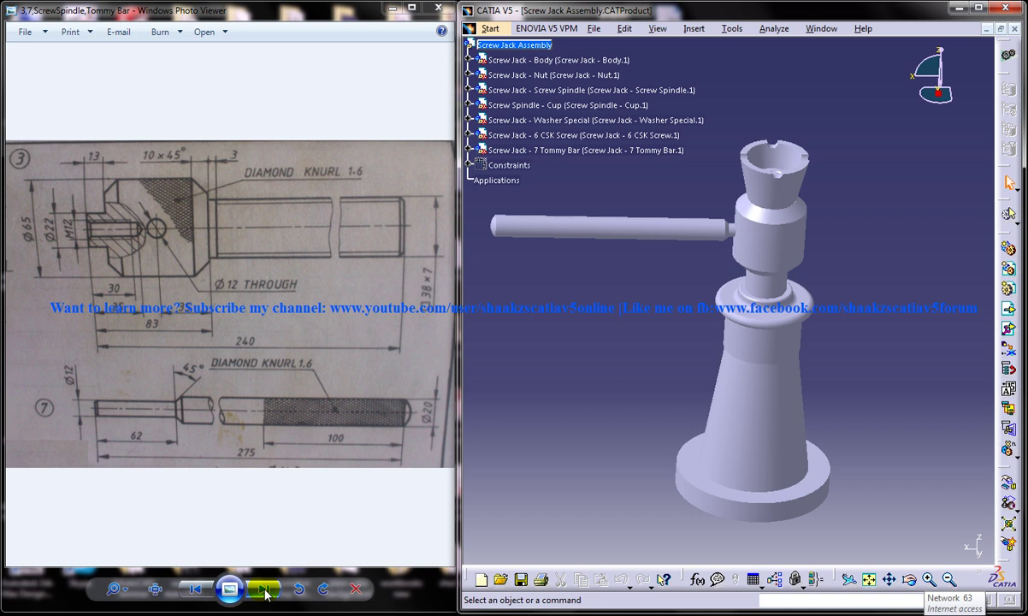
{"action": "left_click", "coordinate": [195, 588]}
{"action": "left_click", "coordinate": [195, 589]}
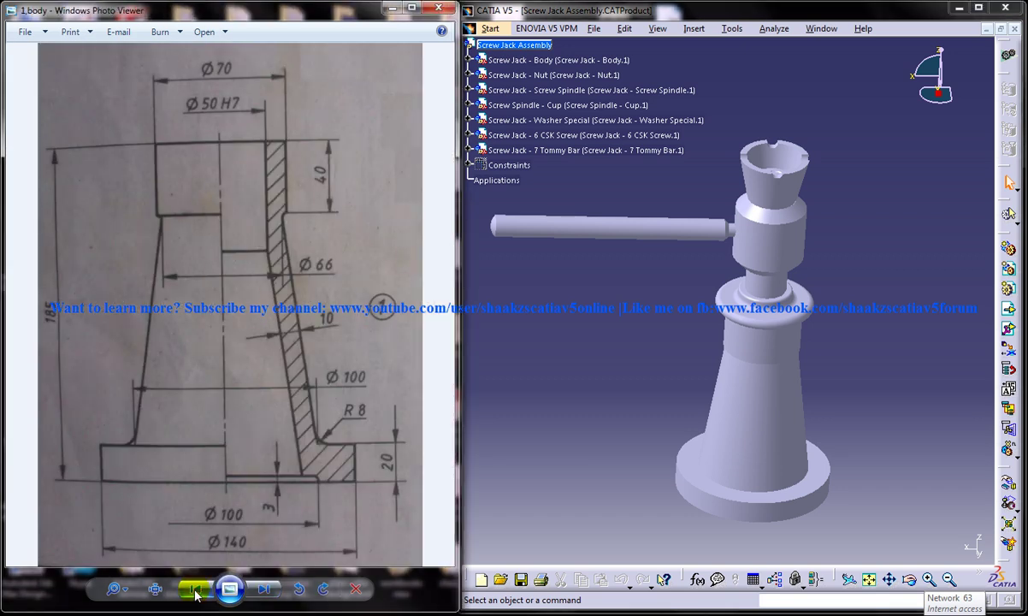
{"action": "left_click", "coordinate": [264, 590]}
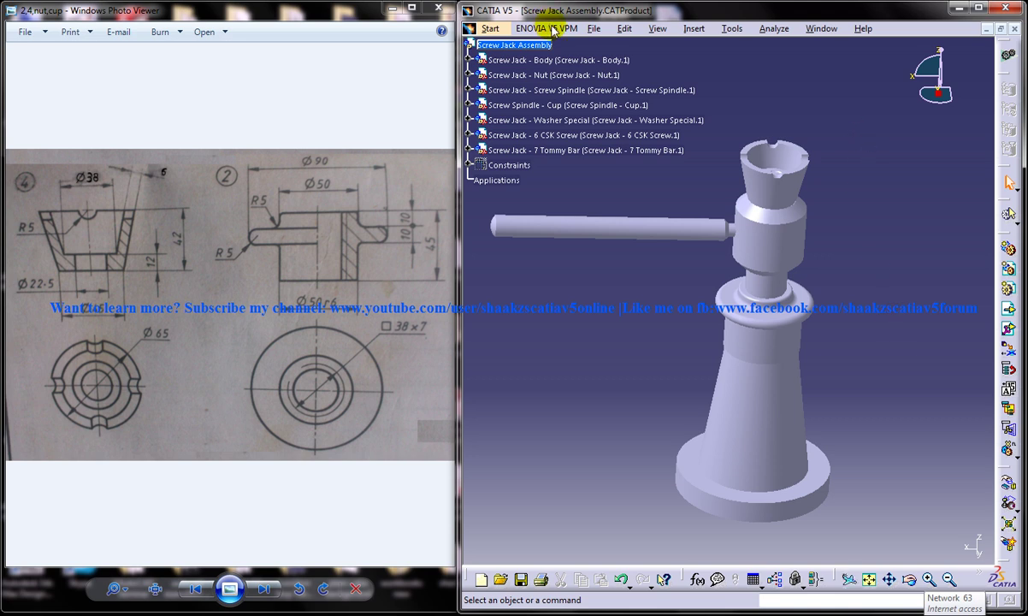
Step: Create a new Part Design part named 'Screw Jack - 2 Nut'
{"action": "left_click", "coordinate": [490, 28]}
{"action": "mouse_move", "coordinate": [531, 63]}
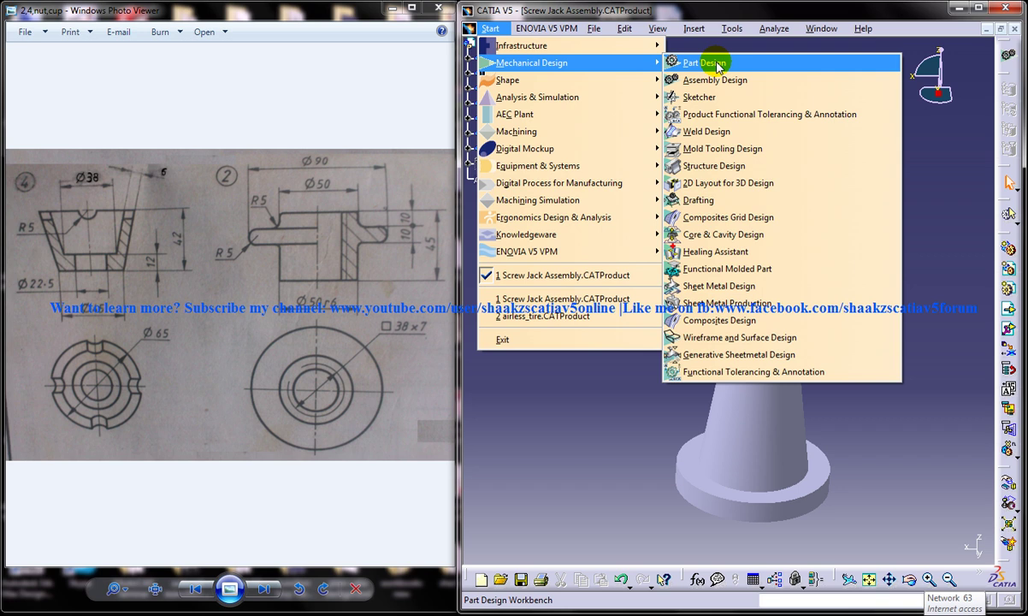
{"action": "left_click", "coordinate": [704, 64]}
{"action": "type", "text": "Screw"}
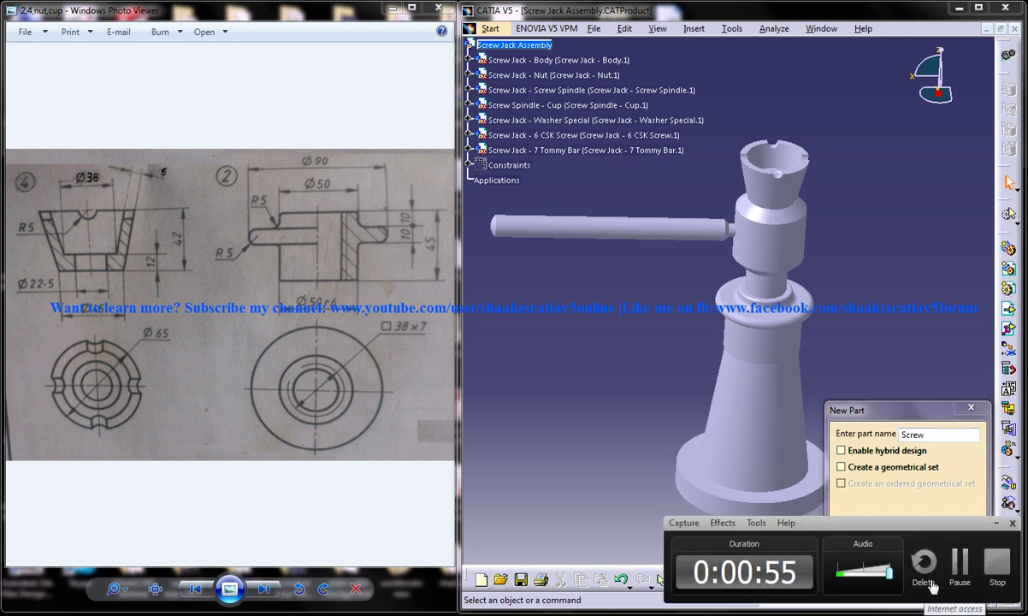
{"action": "left_click", "coordinate": [946, 438]}
{"action": "type", "text": "Jack - 2 Nut"}
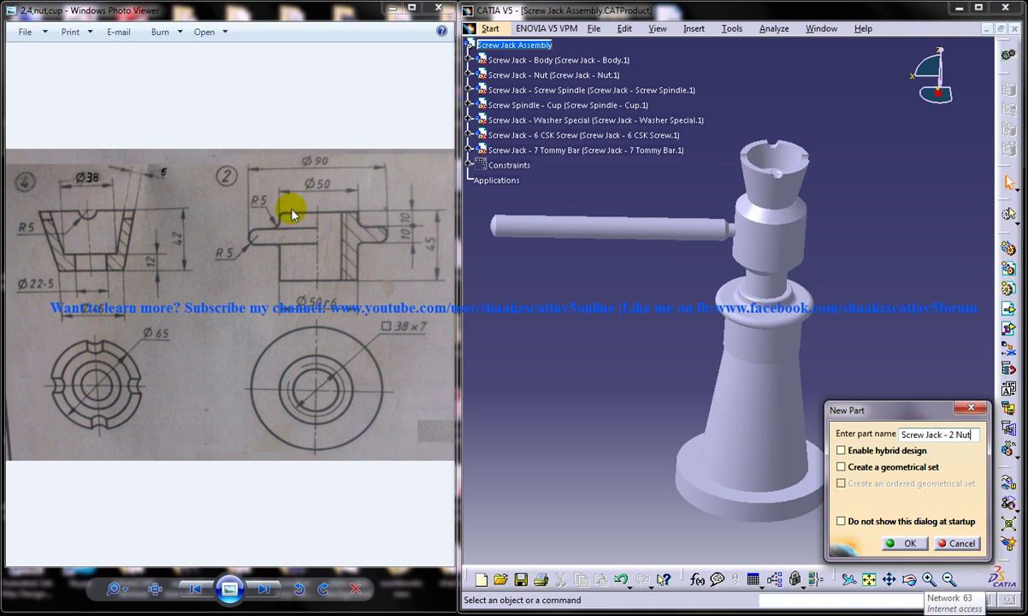
{"action": "left_click", "coordinate": [913, 542]}
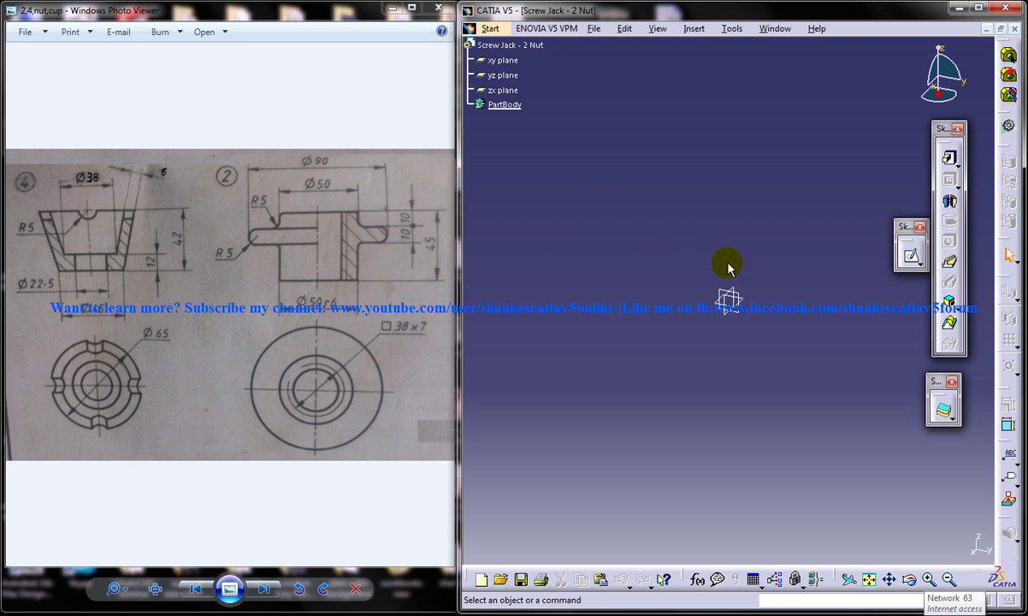
Step: Enlarge the nut on the scanned drawing and select the yz plane in the tree
{"action": "scroll", "coordinate": [321, 286], "scroll_direction": "up", "scroll_amount": 2}
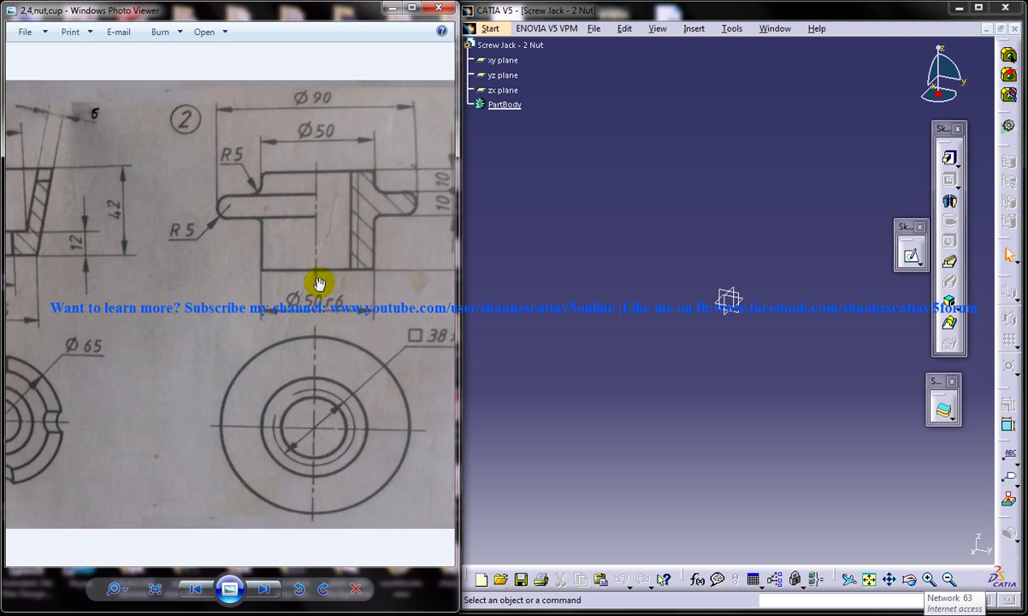
{"action": "left_click_drag", "start_coordinate": [318, 284], "coordinate": [252, 279]}
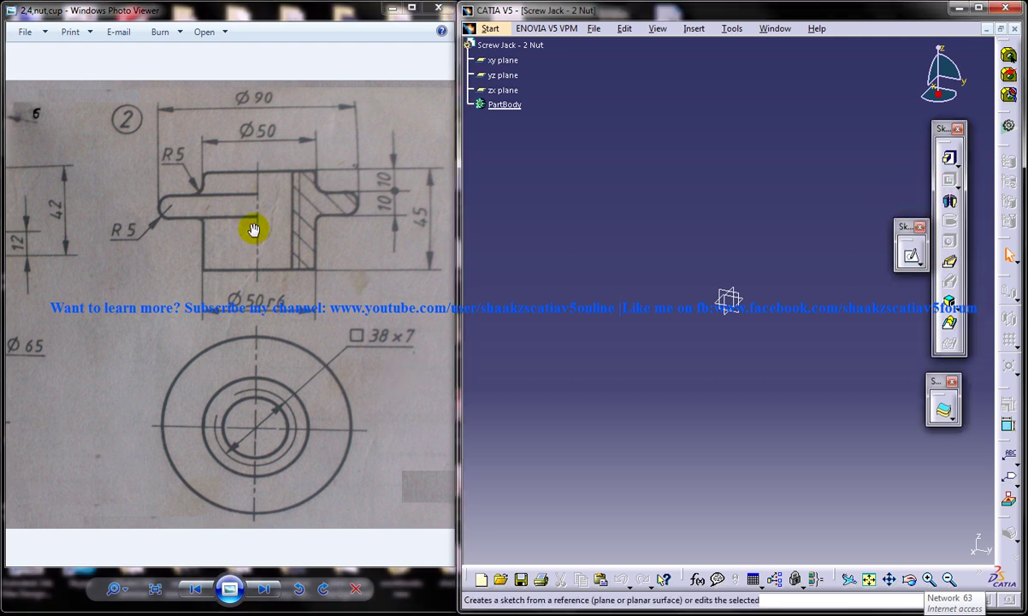
{"action": "left_click", "coordinate": [737, 308]}
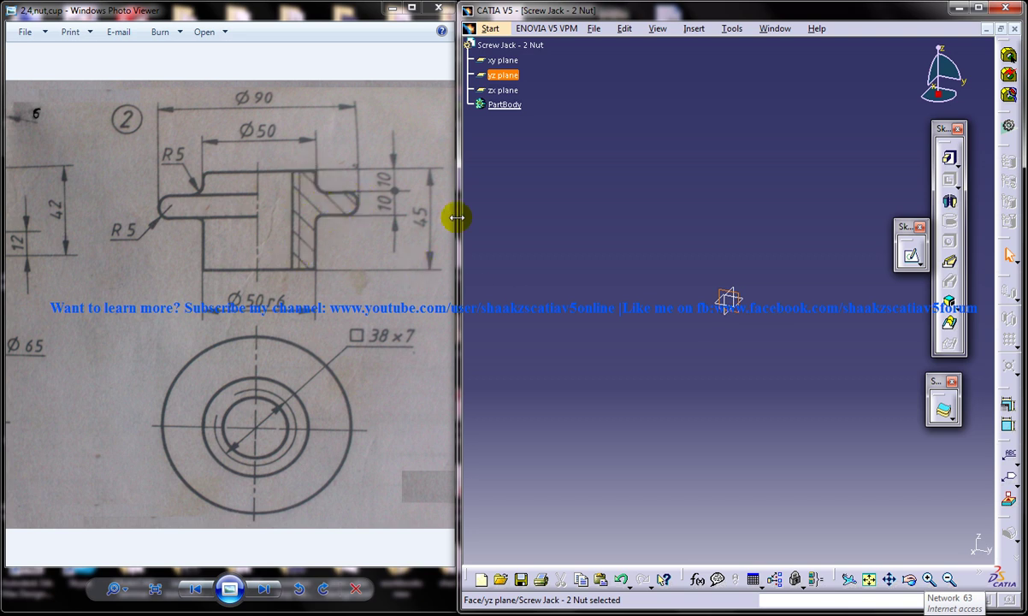
Step: Start a yz-plane sketch and draw the profile's top edge and inner vertical edge
{"action": "left_click", "coordinate": [910, 255]}
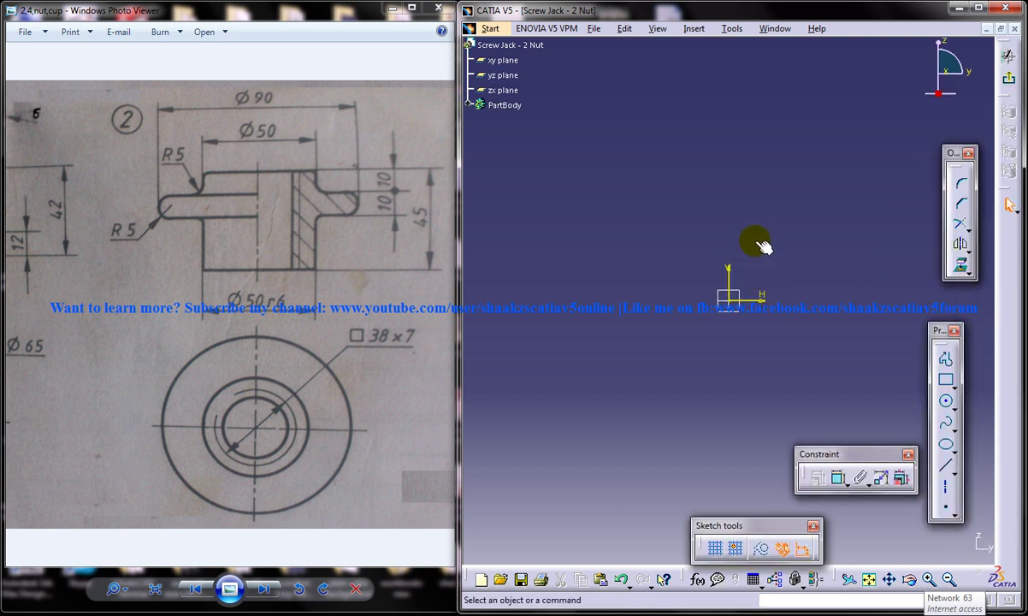
{"action": "left_click", "coordinate": [945, 358]}
{"action": "middle_click_drag", "start_coordinate": [774, 222], "coordinate": [674, 302]}
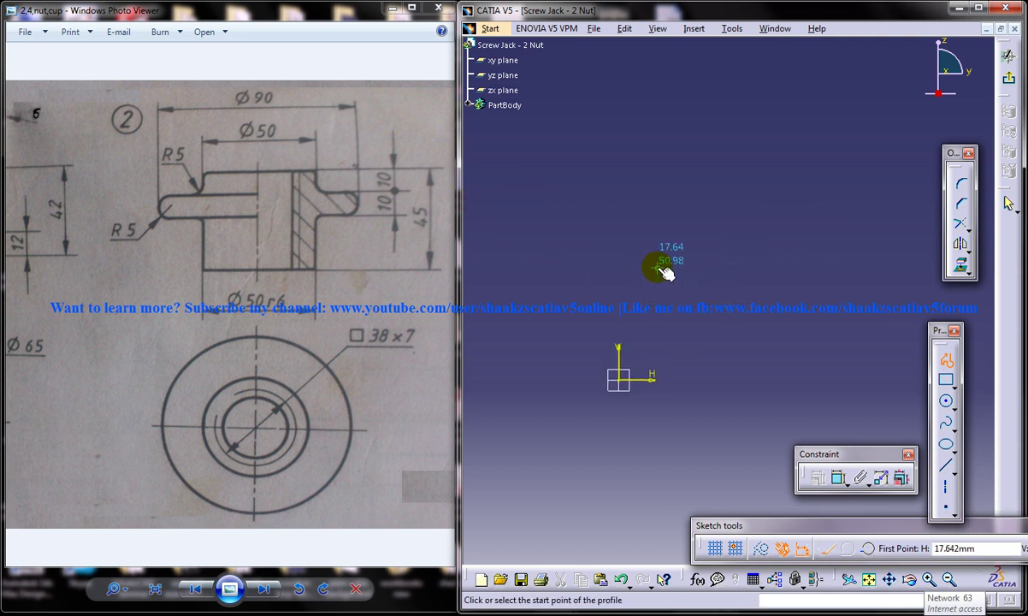
{"action": "left_click", "coordinate": [657, 268]}
{"action": "left_click", "coordinate": [683, 268]}
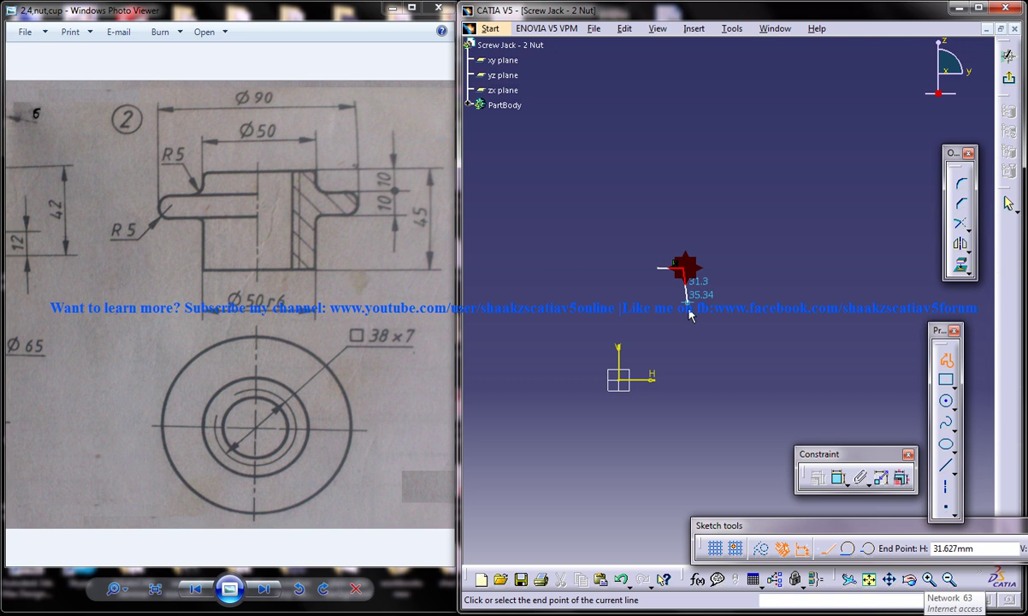
{"action": "left_click", "coordinate": [684, 305]}
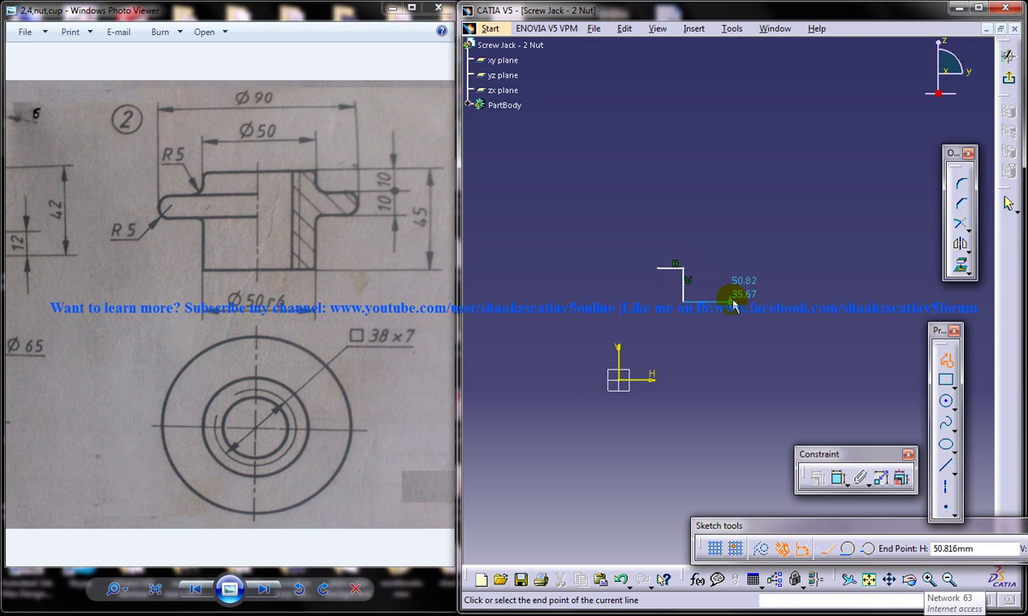
Step: Draw the flange step and long vertical edge, closing the T-shaped outline
{"action": "left_click", "coordinate": [736, 304]}
{"action": "left_click", "coordinate": [734, 322]}
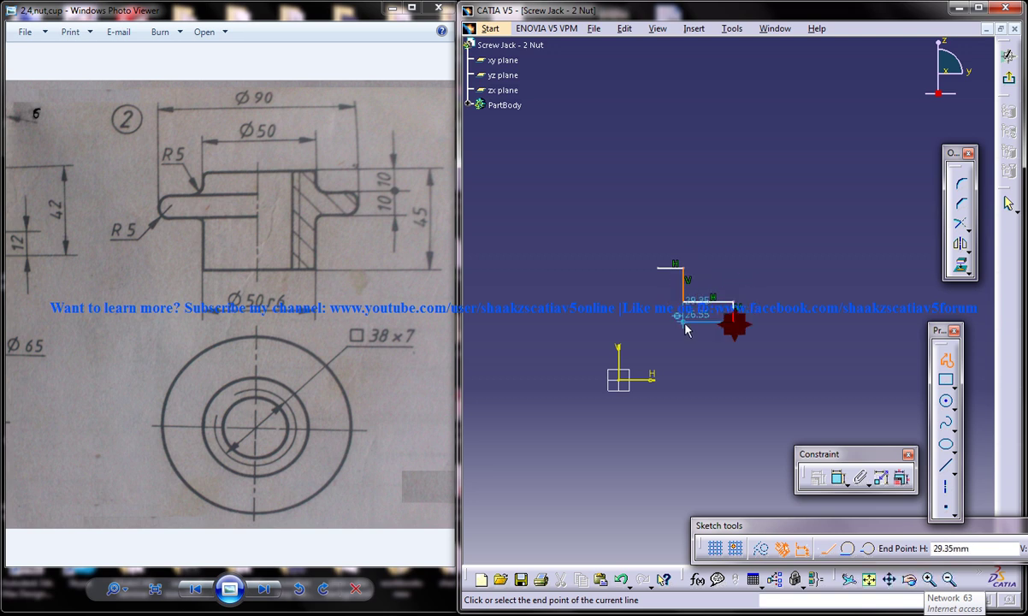
{"action": "left_click", "coordinate": [684, 322]}
{"action": "left_click", "coordinate": [685, 383]}
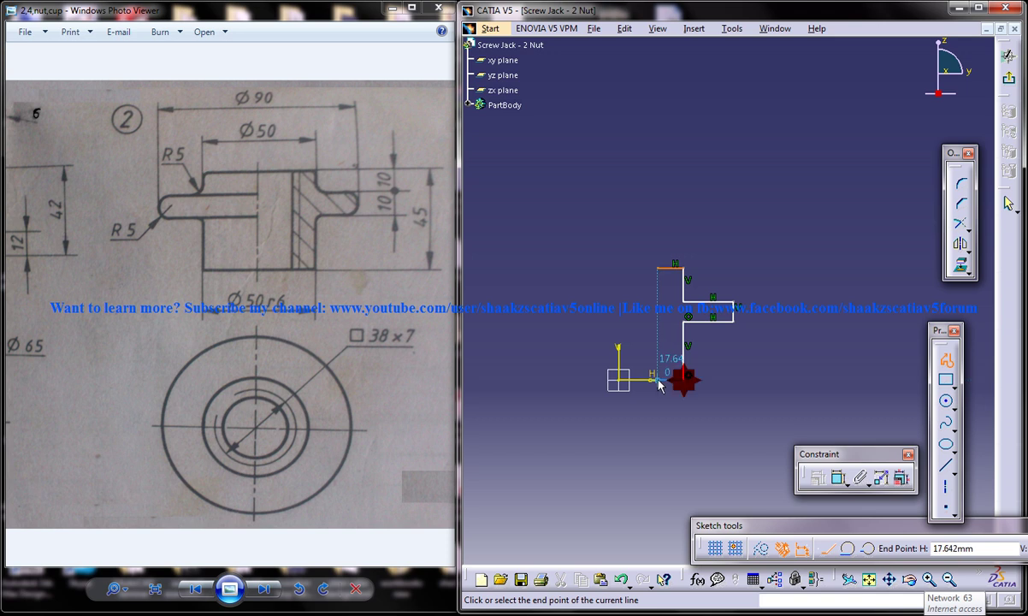
{"action": "left_click", "coordinate": [658, 268]}
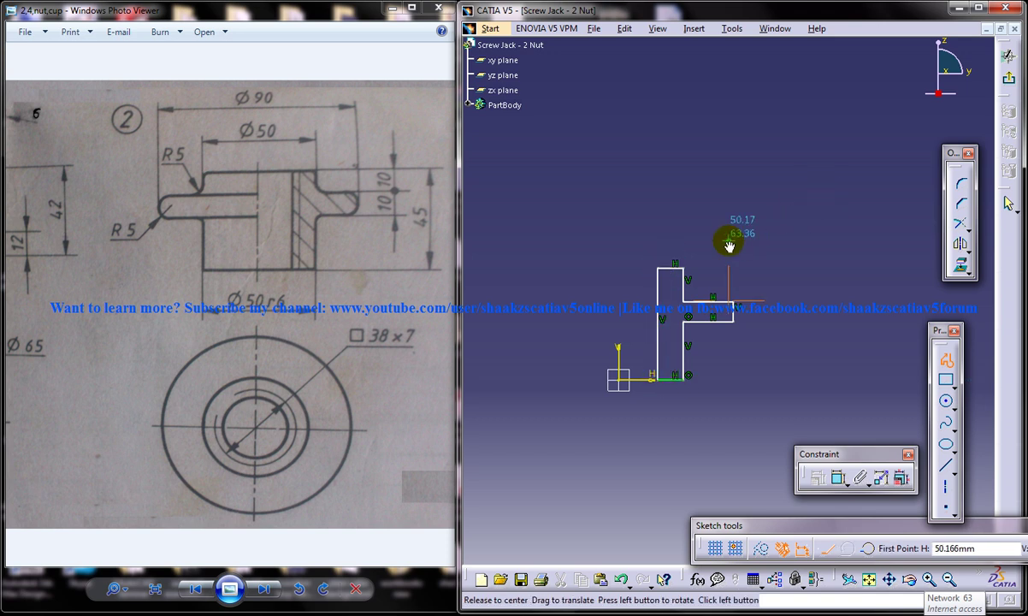
{"action": "middle_click_drag", "start_coordinate": [716, 239], "coordinate": [734, 221]}
{"action": "left_click", "coordinate": [838, 479]}
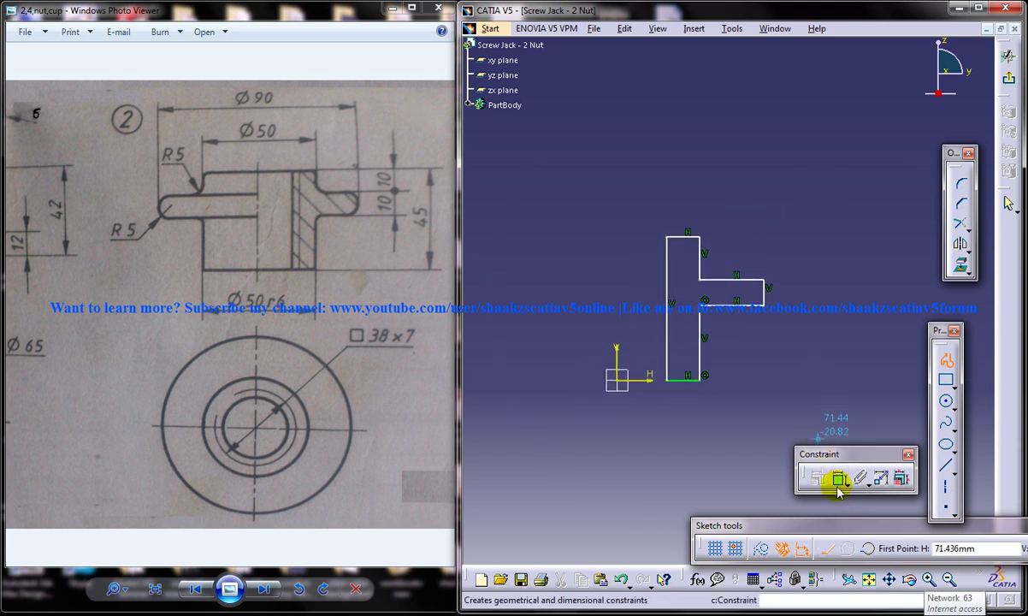
{"action": "left_click", "coordinate": [842, 481]}
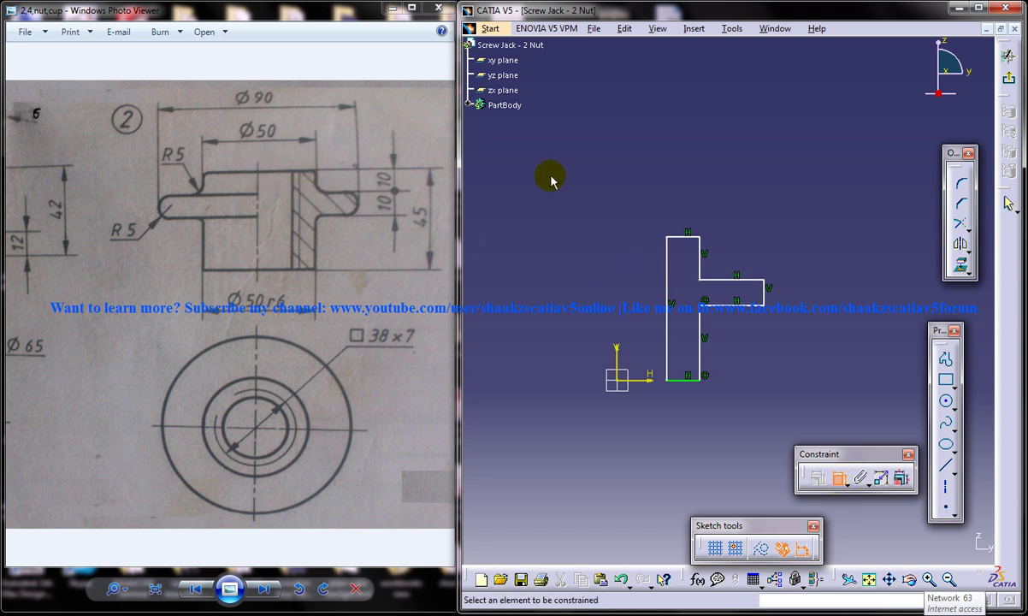
Step: Dimension the inner vertical edge 25 mm from the axis
{"action": "left_click", "coordinate": [700, 253]}
{"action": "left_click", "coordinate": [619, 349]}
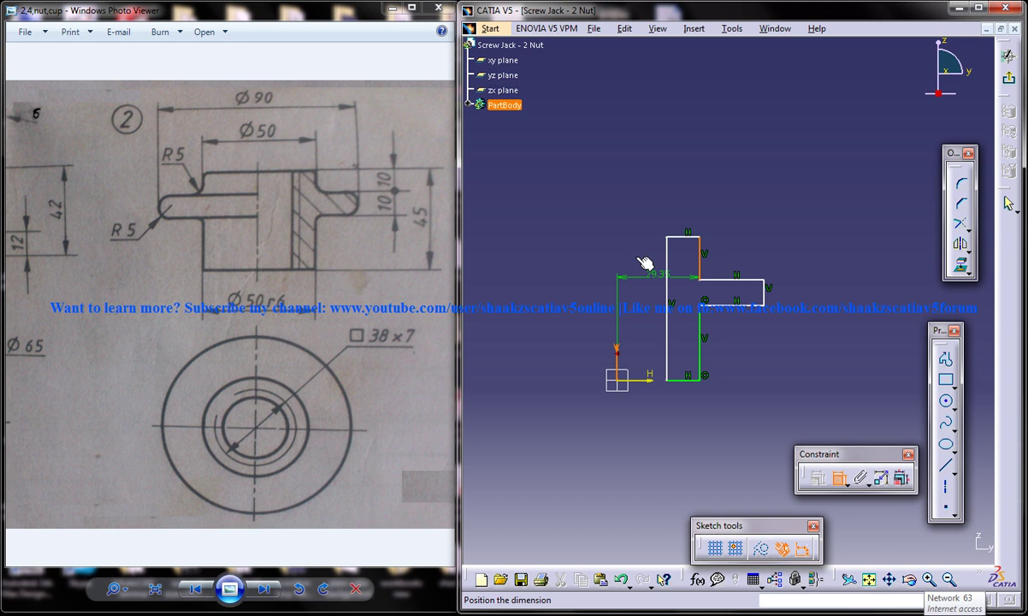
{"action": "double_click", "coordinate": [641, 209]}
{"action": "type", "text": "2"}
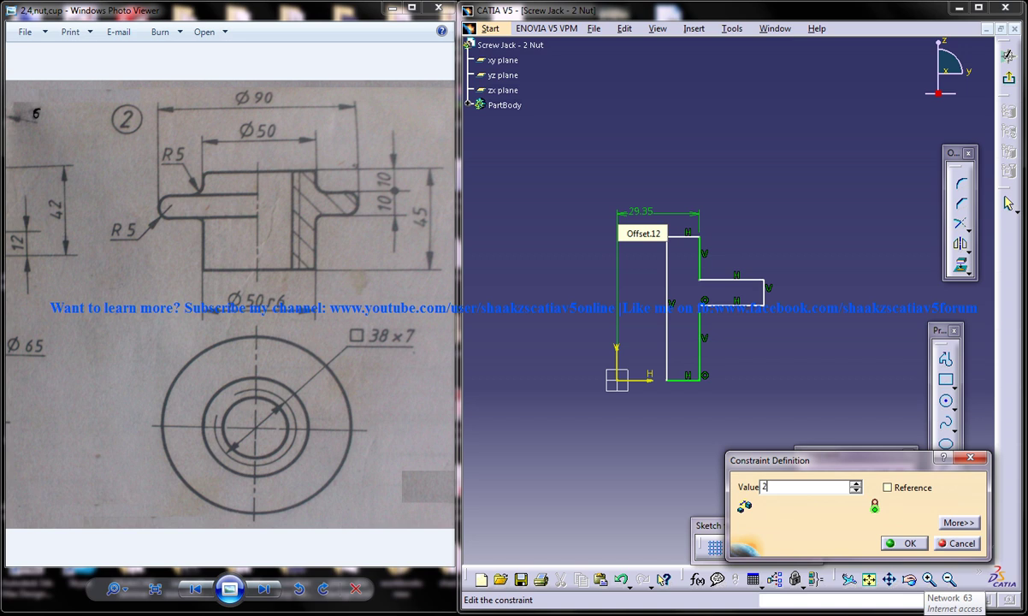
{"action": "type", "text": "5mm"}
{"action": "key", "text": "Return"}
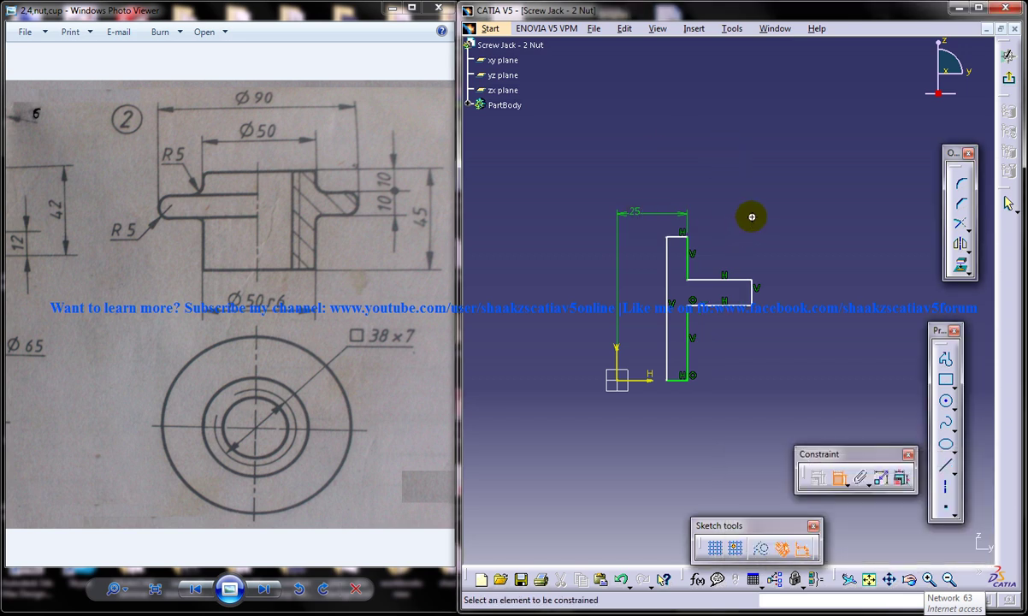
{"action": "middle_click_drag", "start_coordinate": [752, 216], "coordinate": [661, 229]}
Step: Set the flange step height and the upper vertical edge to 10 mm each
{"action": "left_click", "coordinate": [664, 291]}
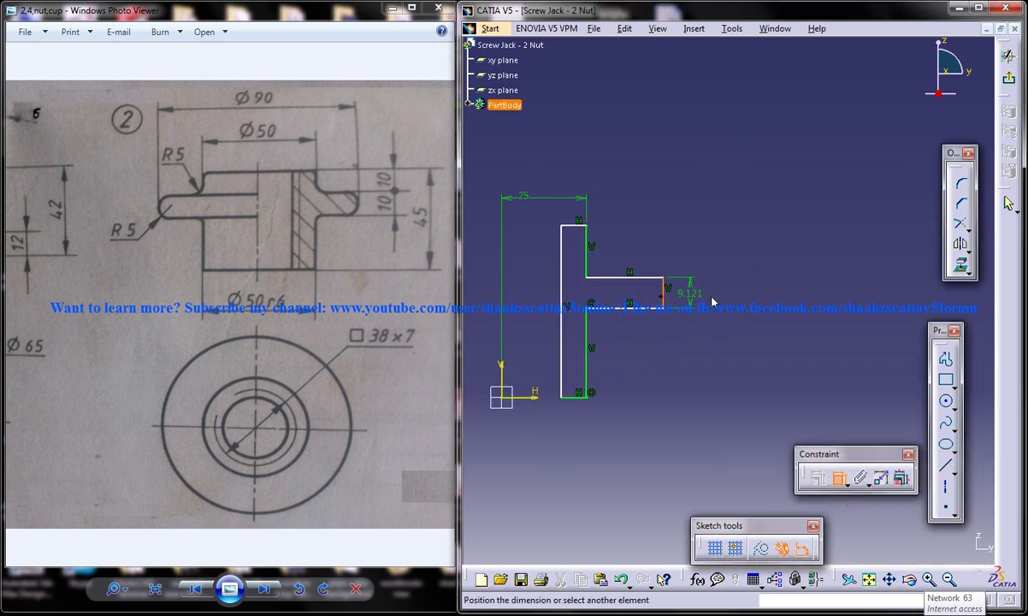
{"action": "left_click", "coordinate": [713, 299]}
{"action": "double_click", "coordinate": [708, 294]}
{"action": "type", "text": "10mm"}
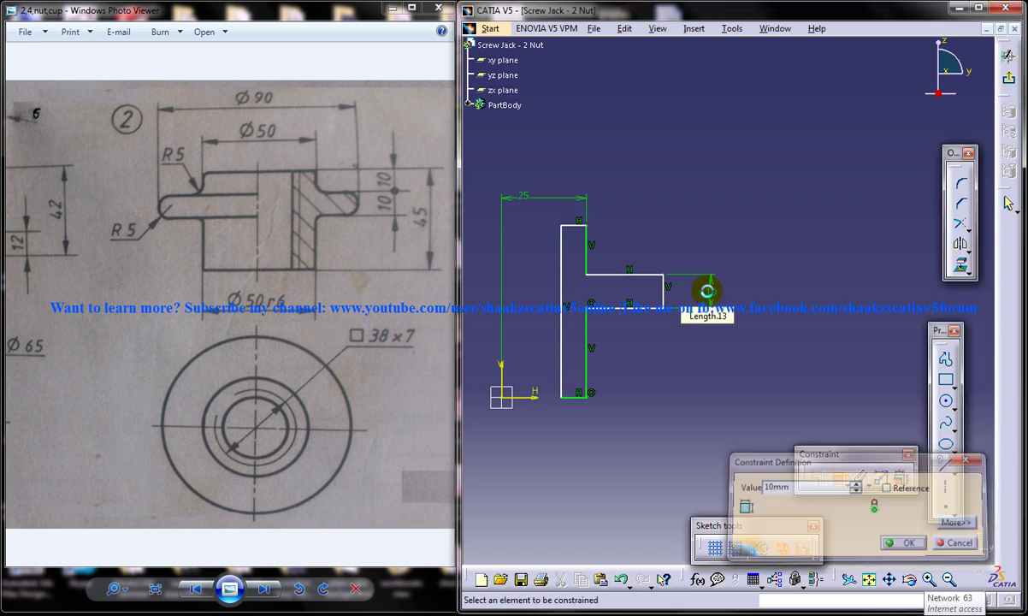
{"action": "key", "text": "Return"}
{"action": "left_click", "coordinate": [588, 246]}
{"action": "left_click", "coordinate": [668, 243]}
{"action": "double_click", "coordinate": [668, 242]}
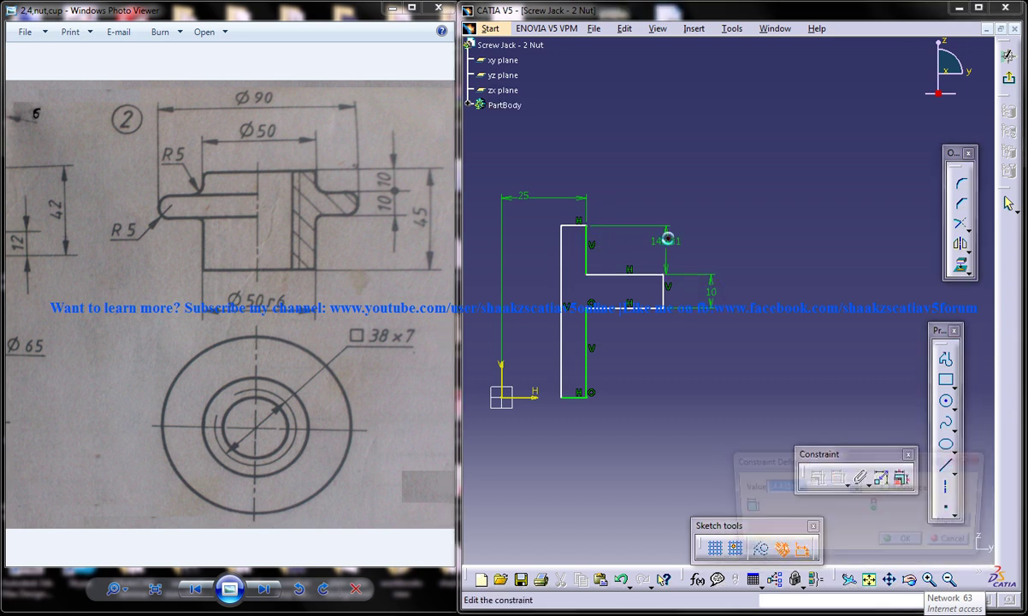
{"action": "type", "text": "0"}
{"action": "key", "text": "Return"}
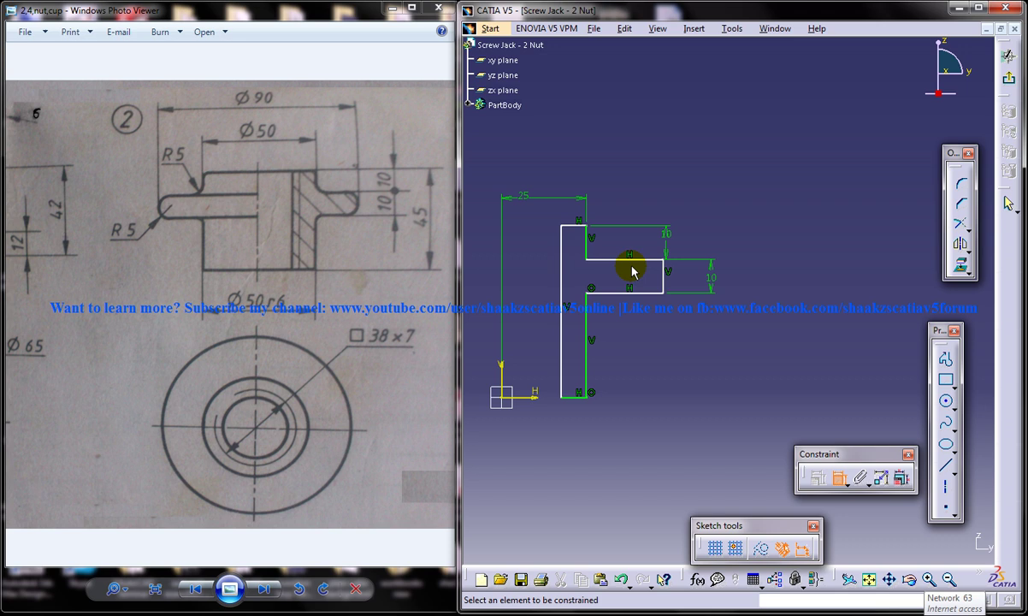
Step: Add the 45 mm overall height dimension to the profile
{"action": "left_click", "coordinate": [562, 287]}
{"action": "left_click", "coordinate": [756, 296]}
{"action": "double_click", "coordinate": [759, 298]}
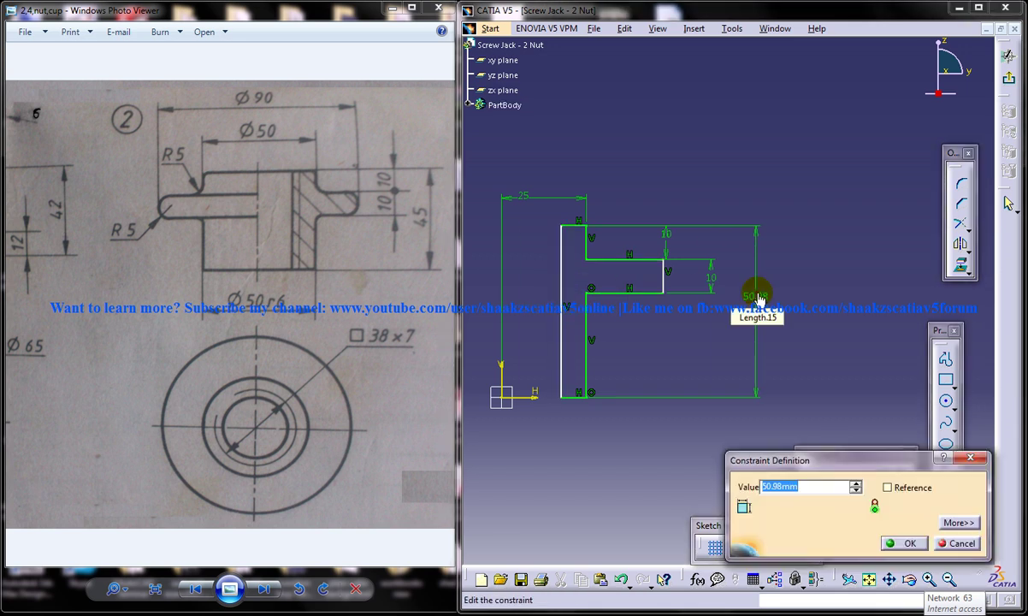
{"action": "key", "text": "Return"}
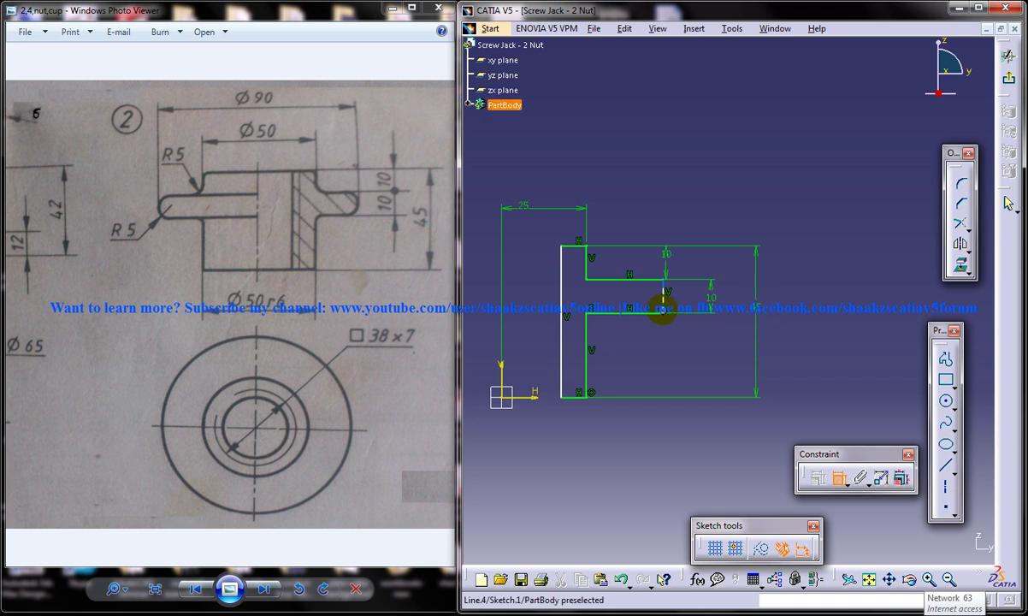
{"action": "middle_click_drag", "start_coordinate": [661, 303], "coordinate": [753, 299]}
{"action": "middle_click_drag", "start_coordinate": [690, 329], "coordinate": [702, 358]}
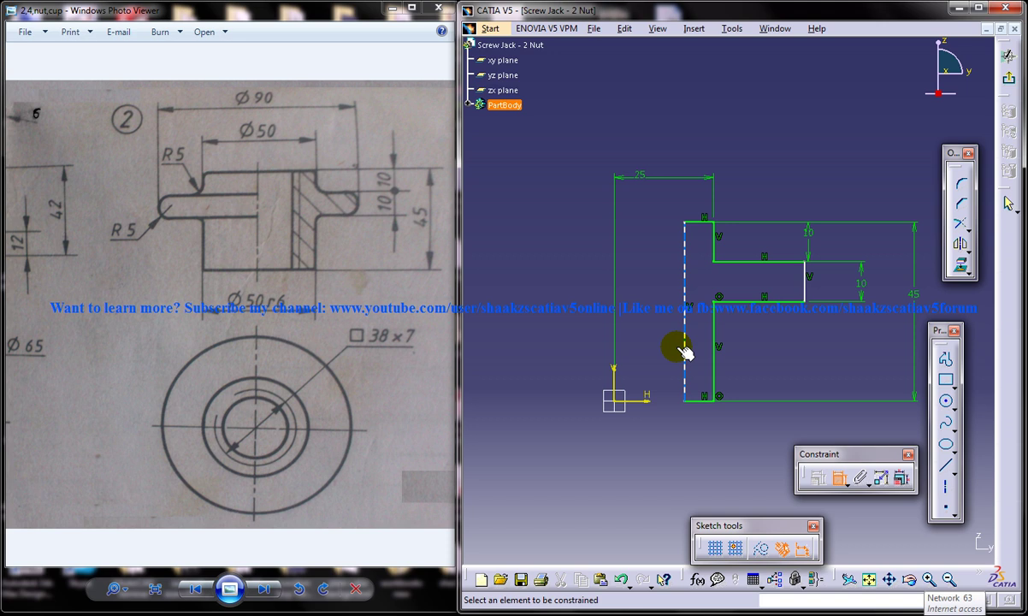
Step: Dimension the profile's inner edge 17 mm from the vertical axis
{"action": "left_click", "coordinate": [613, 369]}
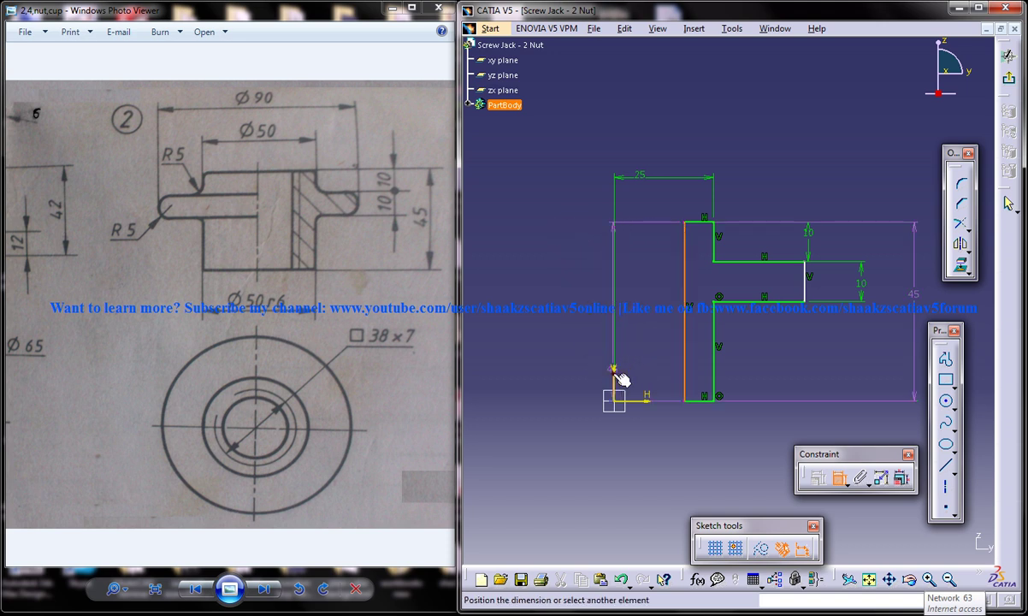
{"action": "left_click", "coordinate": [672, 130]}
{"action": "double_click", "coordinate": [672, 131]}
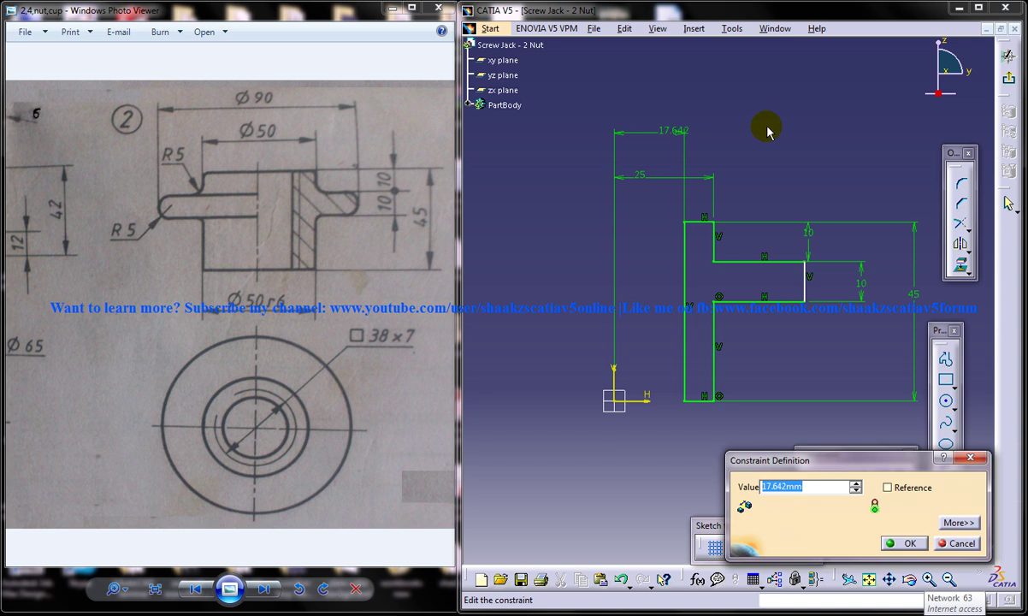
{"action": "type", "text": "17"}
{"action": "key", "text": "Return"}
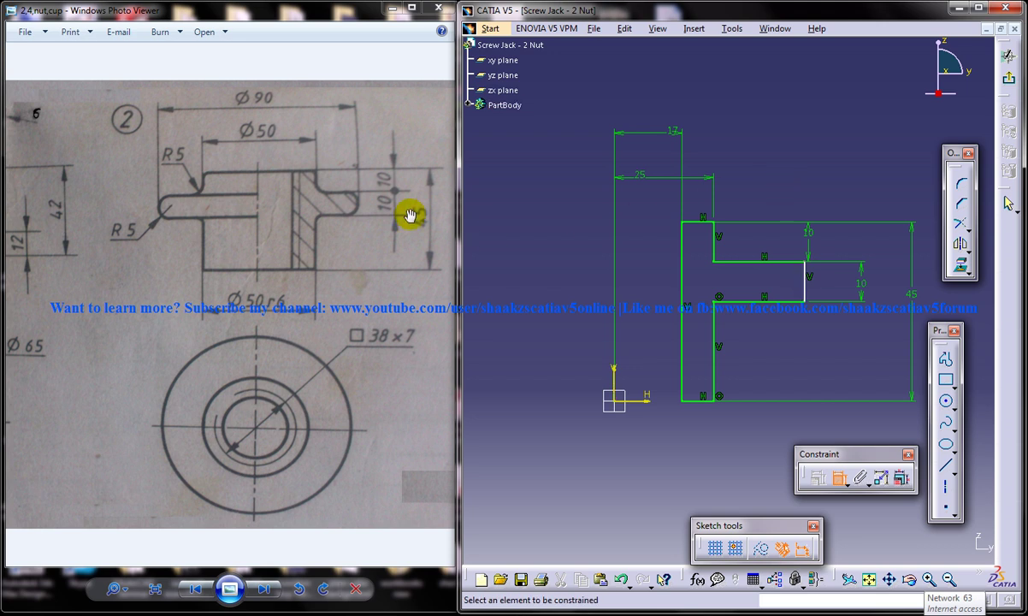
Step: Dimension the flange's outer edge 45 mm from the vertical axis
{"action": "left_click", "coordinate": [802, 279]}
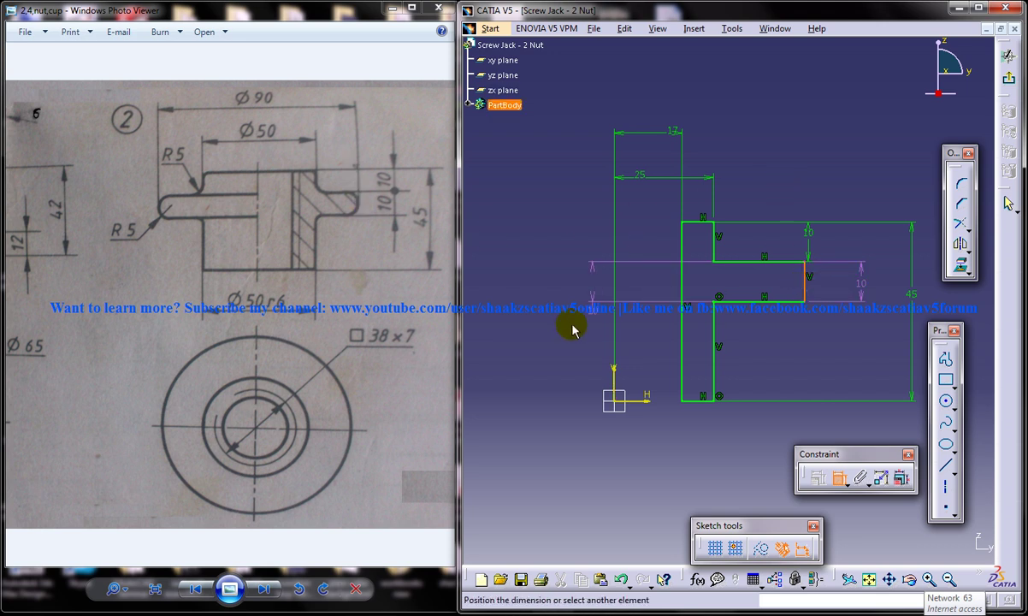
{"action": "left_click", "coordinate": [615, 374]}
{"action": "left_click", "coordinate": [634, 101]}
{"action": "double_click", "coordinate": [637, 97]}
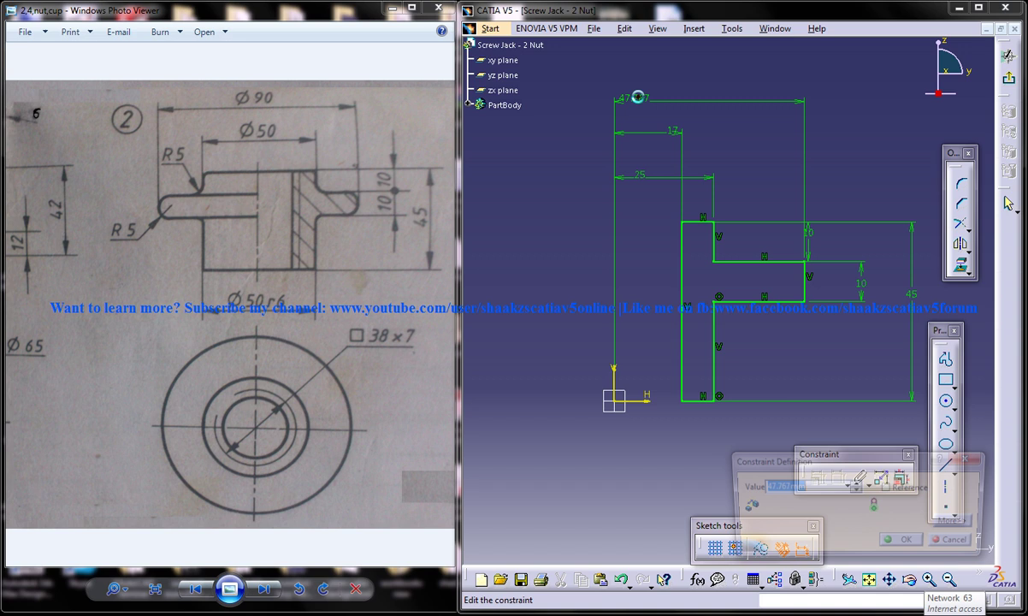
{"action": "key", "text": "Return"}
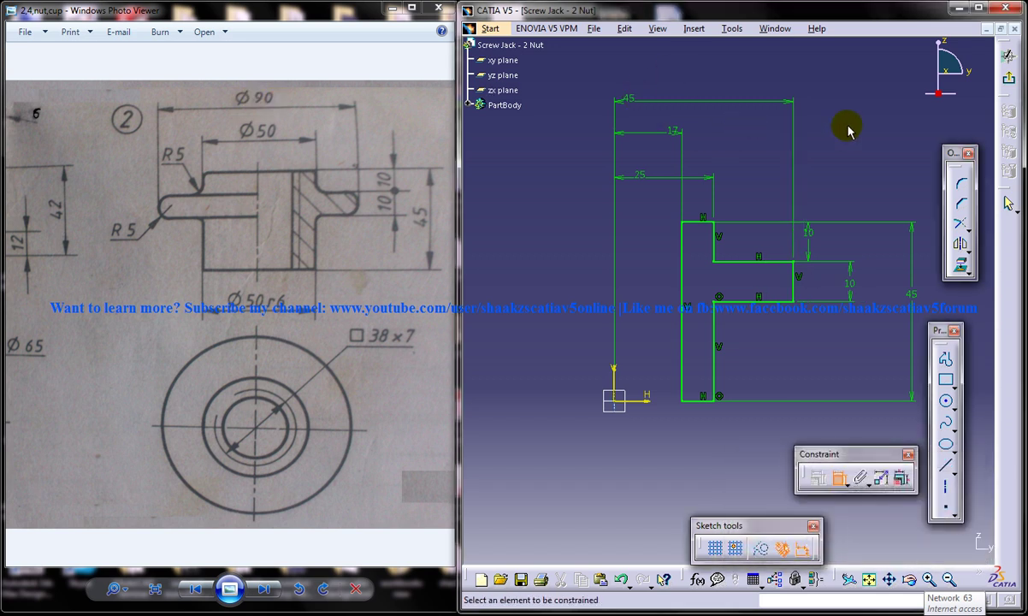
Step: Exit the sketch and revolve it as a 360° Shaft about the Z axis
{"action": "left_click", "coordinate": [1008, 56]}
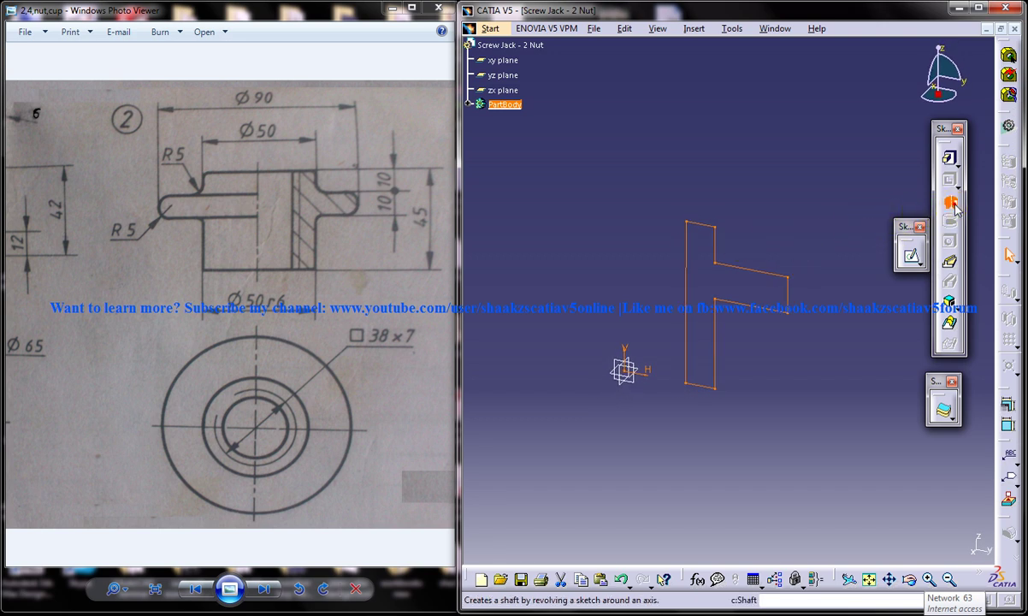
{"action": "left_click", "coordinate": [951, 203]}
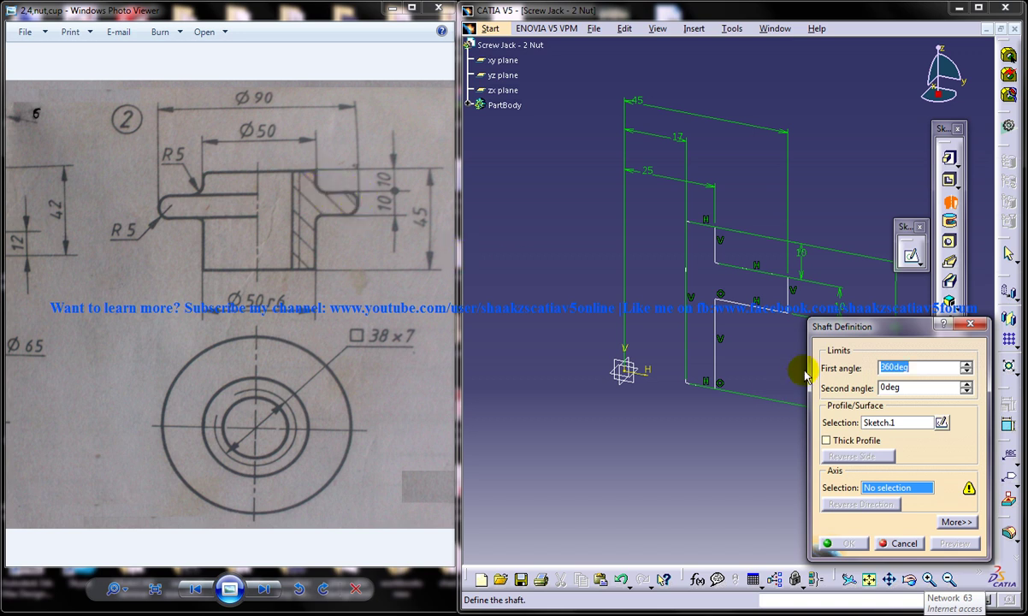
{"action": "right_click", "coordinate": [881, 489]}
{"action": "left_click", "coordinate": [906, 541]}
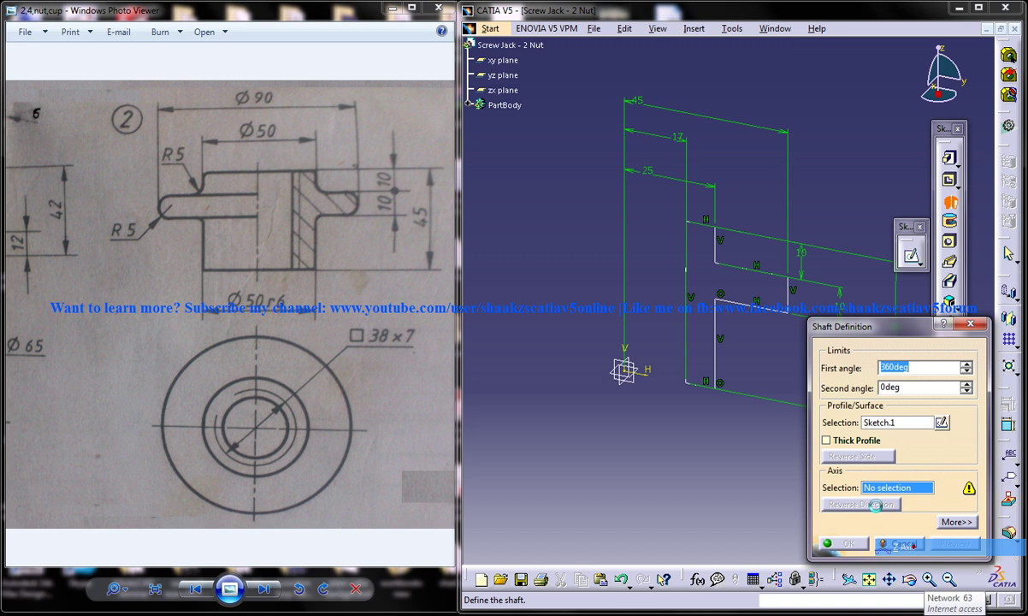
{"action": "left_click", "coordinate": [851, 543]}
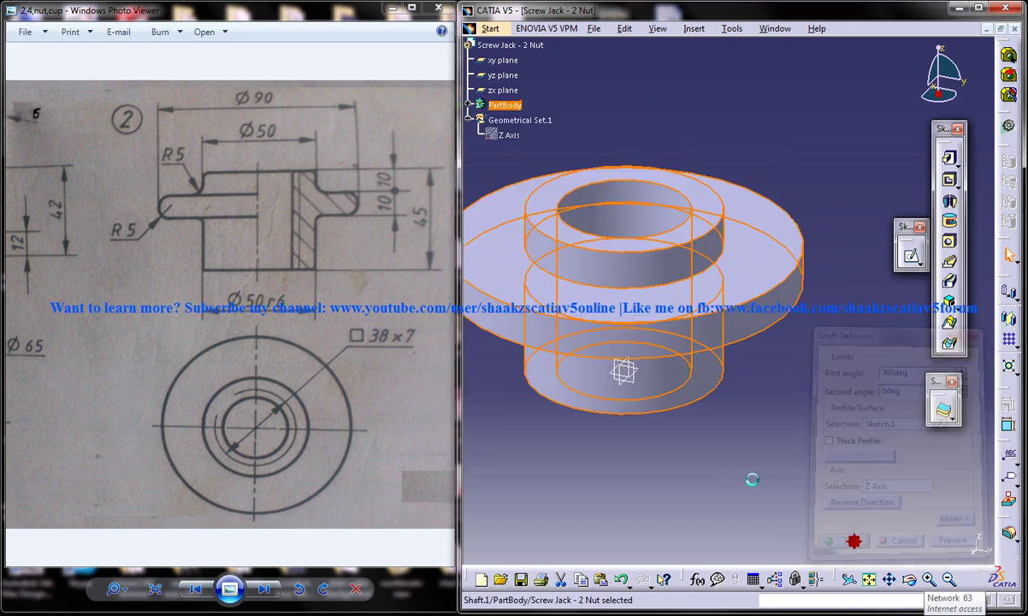
{"action": "middle_click_drag", "start_coordinate": [823, 389], "coordinate": [826, 390], "text": "ctrl"}
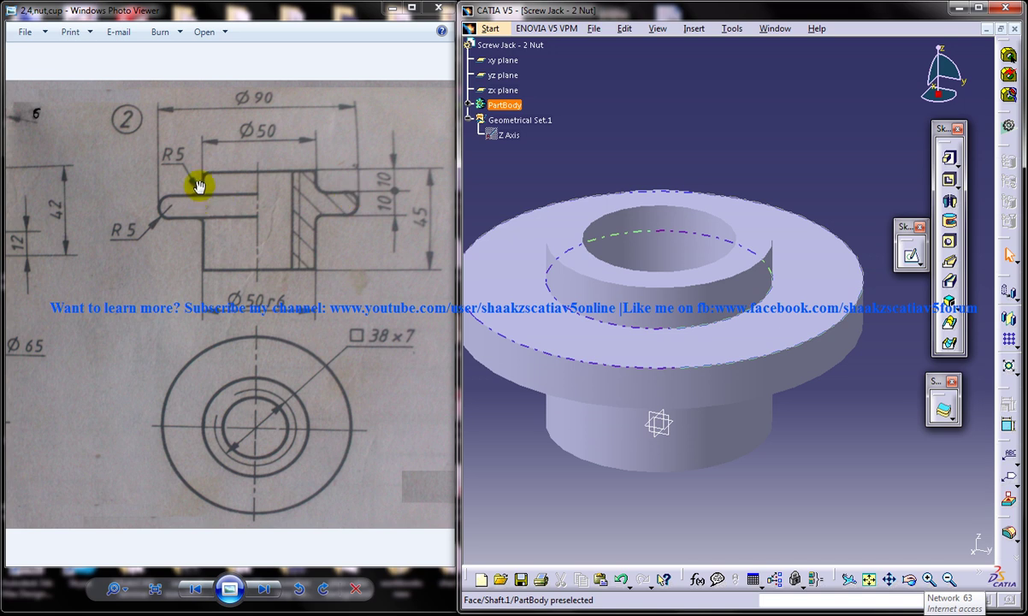
Step: Fillet the hub-to-flange edge and both flange rim edges with 5 mm radius
{"action": "left_click", "coordinate": [770, 295]}
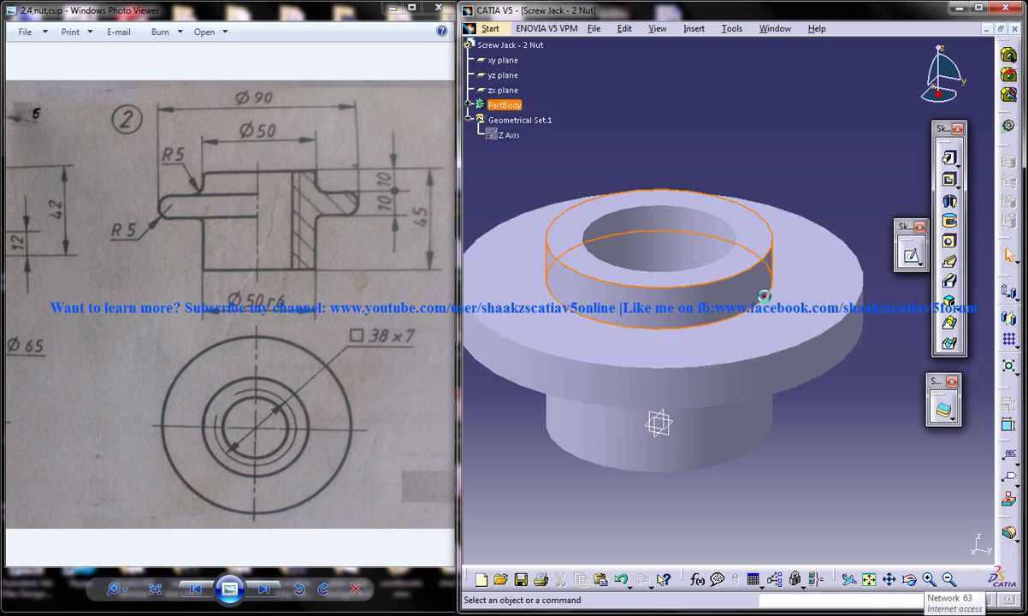
{"action": "left_click", "coordinate": [973, 420]}
{"action": "left_click", "coordinate": [771, 306]}
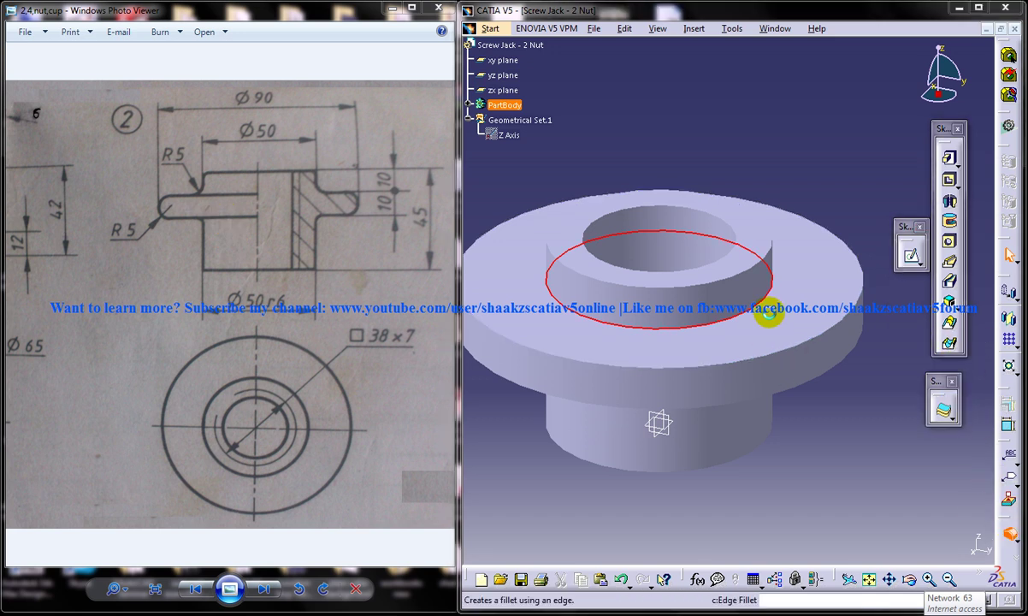
{"action": "left_click", "coordinate": [955, 419]}
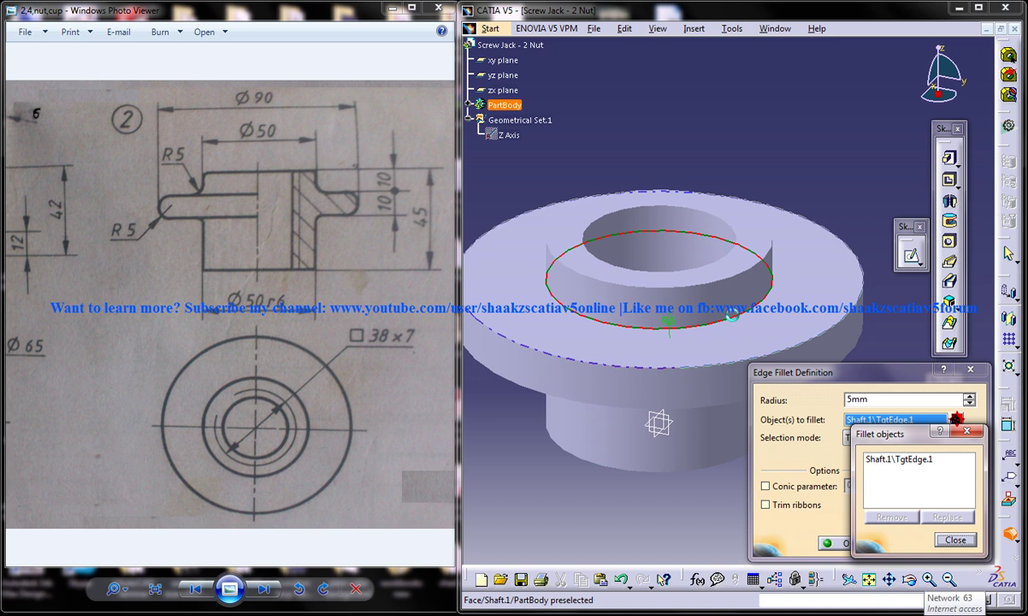
{"action": "middle_click_drag", "start_coordinate": [631, 241], "coordinate": [547, 175]}
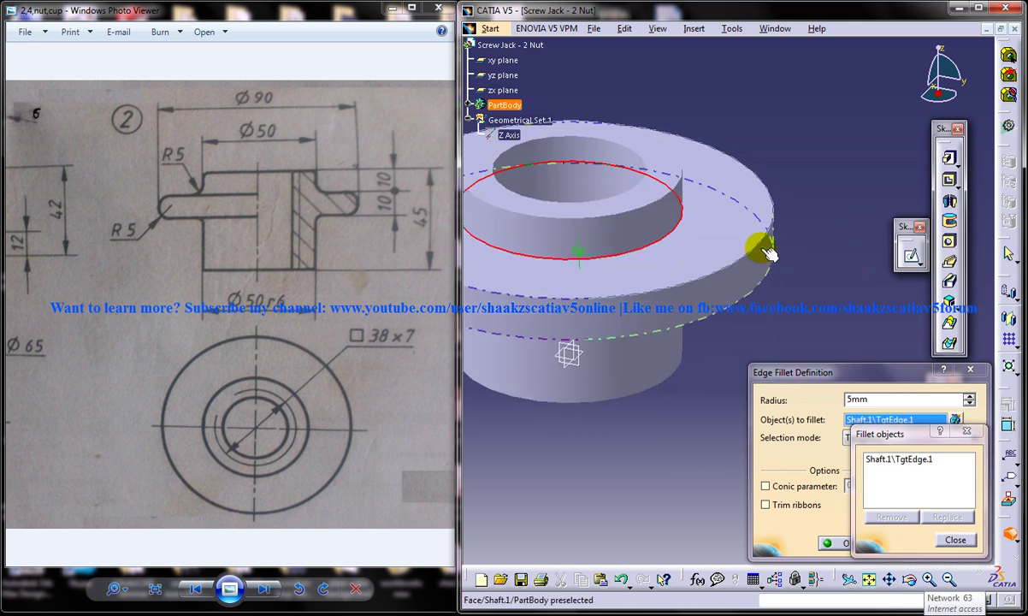
{"action": "left_click", "coordinate": [770, 243]}
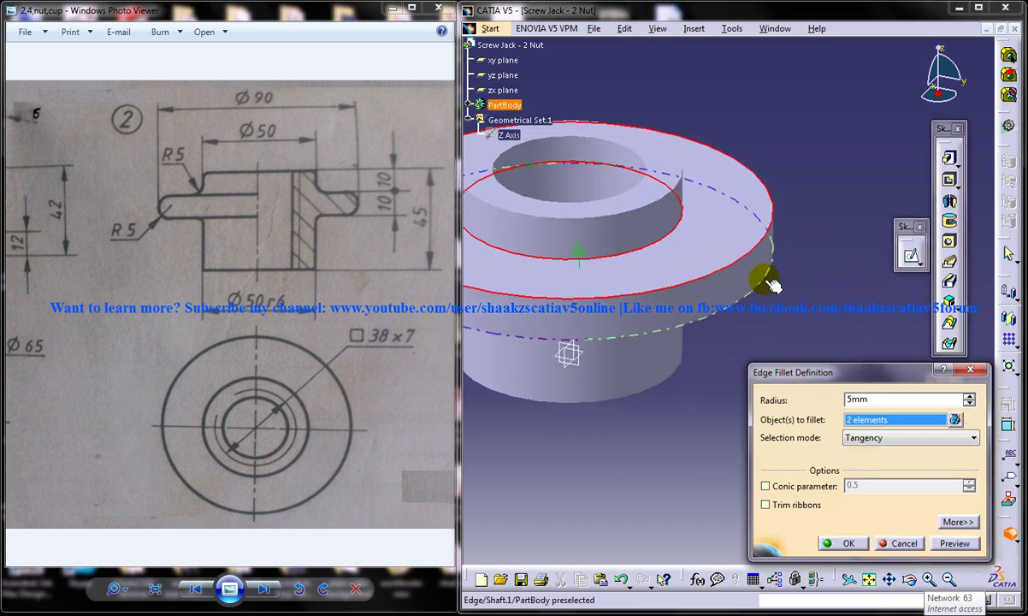
{"action": "left_click", "coordinate": [767, 281]}
{"action": "left_click", "coordinate": [842, 543]}
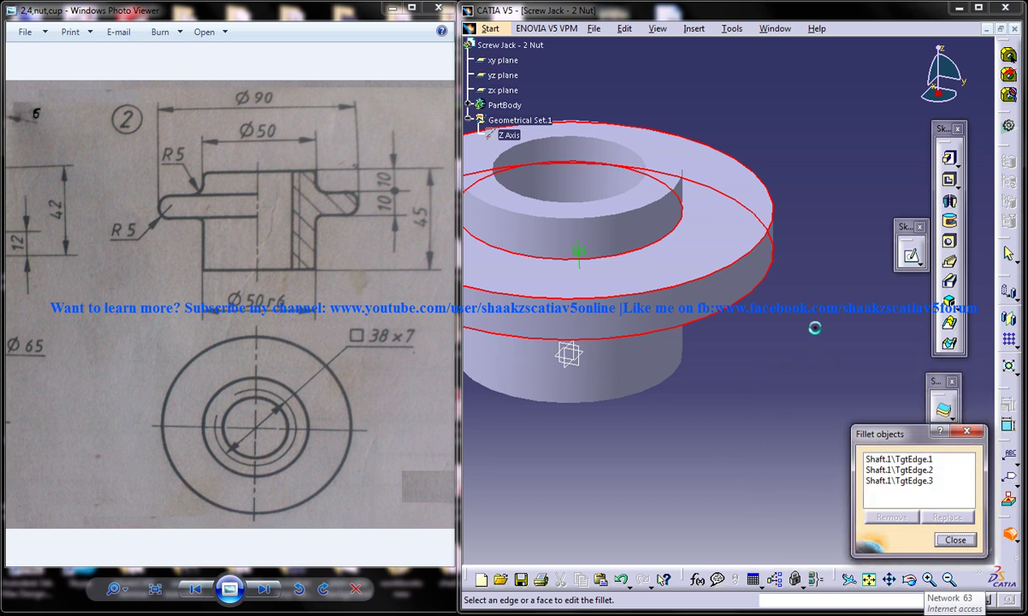
Step: Round the hub's top outer edge with a 2 mm fillet
{"action": "middle_click_drag", "start_coordinate": [810, 324], "coordinate": [852, 437]}
{"action": "left_click", "coordinate": [852, 437]}
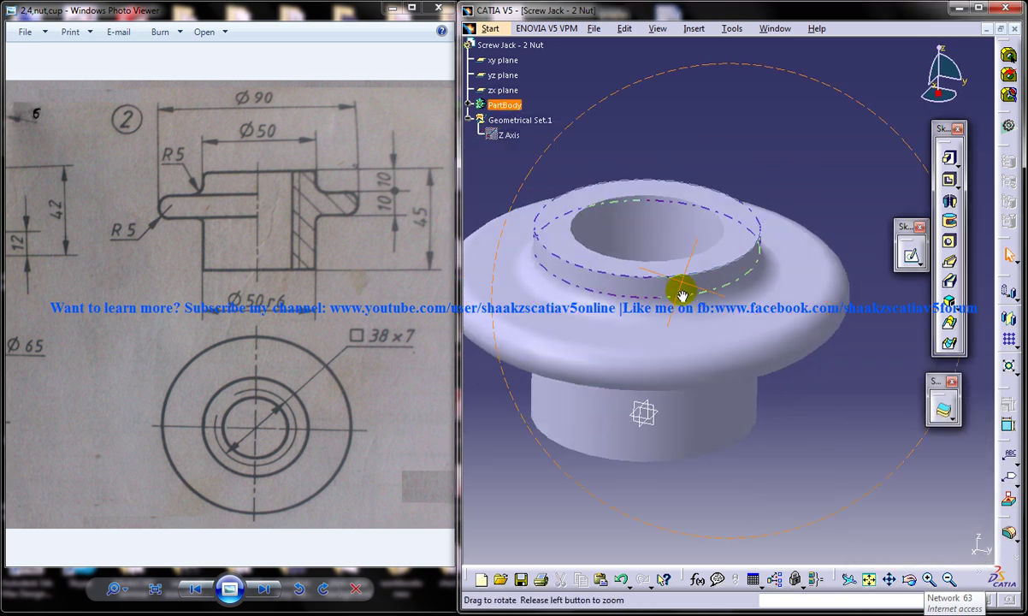
{"action": "middle_click_drag", "start_coordinate": [676, 286], "coordinate": [688, 253]}
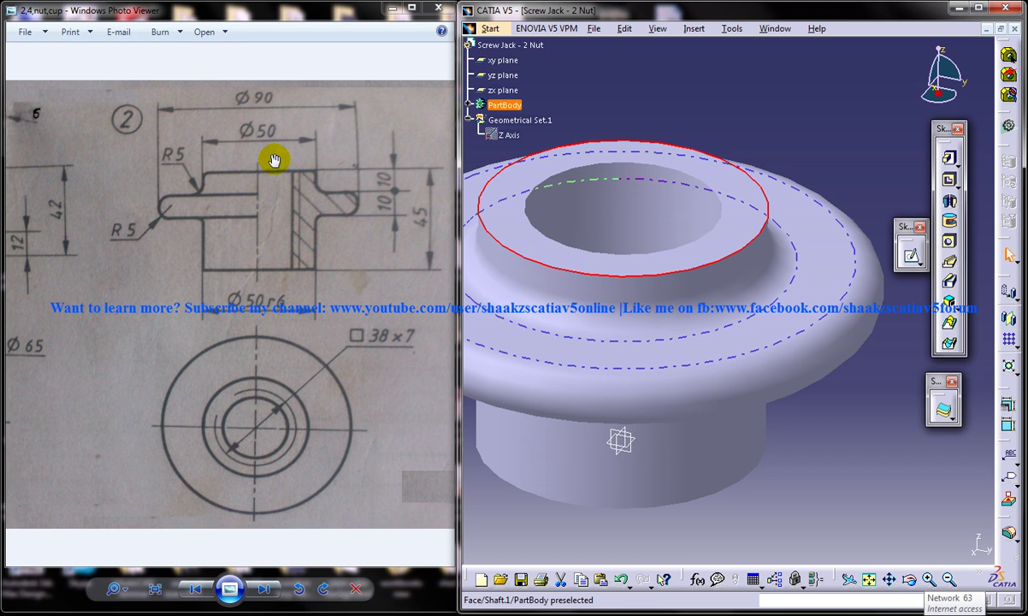
{"action": "left_click", "coordinate": [481, 190]}
{"action": "left_click", "coordinate": [1009, 519]}
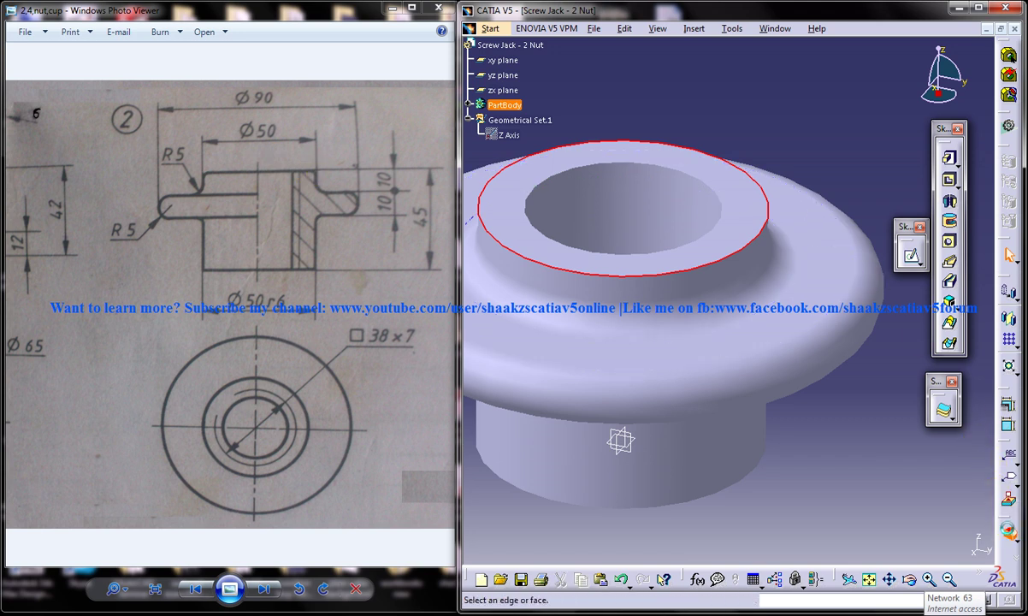
{"action": "key", "text": "Return"}
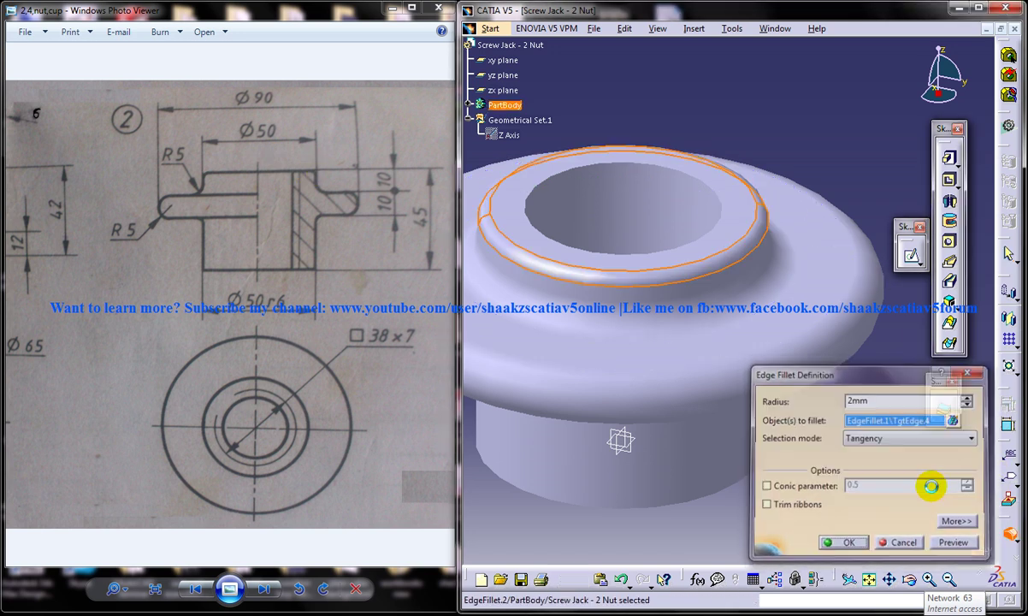
{"action": "middle_click", "coordinate": [798, 202]}
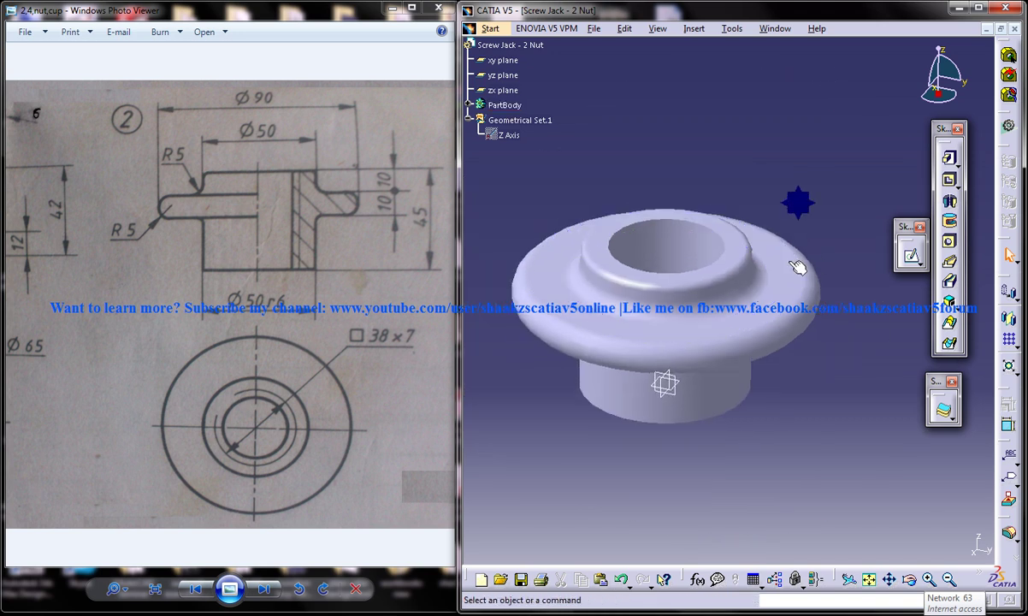
Step: Orbit the nut, float the Dress-Up and Surface toolbars, and maximise CATIA
{"action": "mouse_move", "coordinate": [792, 202]}
{"action": "middle_mouse_down"}
{"action": "mouse_move", "coordinate": [689, 287]}
{"action": "mouse_move", "coordinate": [730, 380]}
{"action": "mouse_move", "coordinate": [684, 230]}
{"action": "mouse_move", "coordinate": [684, 257]}
{"action": "mouse_move", "coordinate": [693, 224]}
{"action": "mouse_move", "coordinate": [665, 214]}
{"action": "mouse_move", "coordinate": [666, 144]}
{"action": "mouse_move", "coordinate": [679, 308]}
{"action": "mouse_move", "coordinate": [735, 285]}
{"action": "middle_mouse_up"}
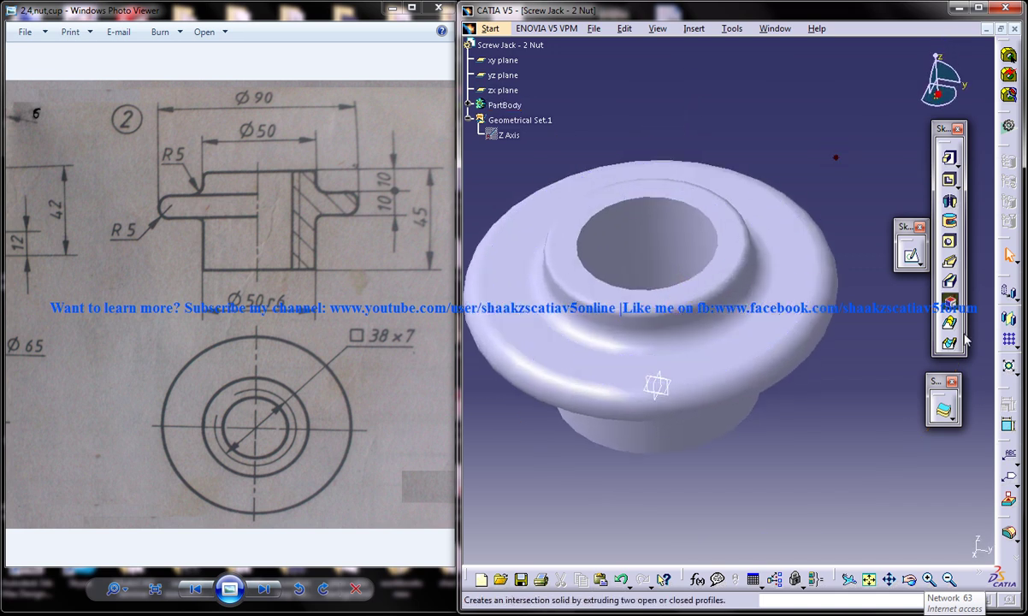
{"action": "left_click_drag", "start_coordinate": [1009, 520], "coordinate": [973, 458]}
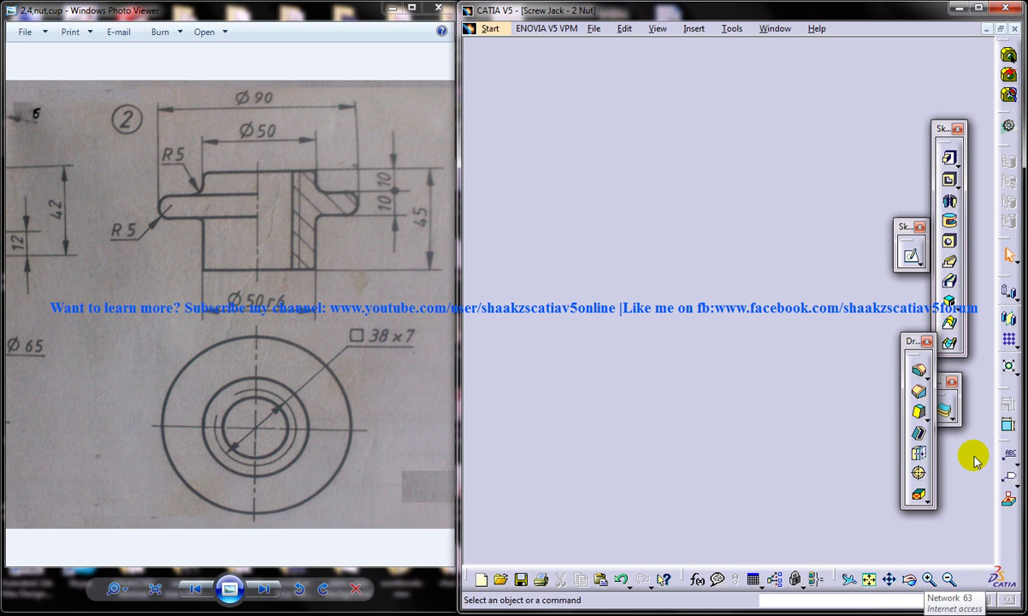
{"action": "left_click_drag", "start_coordinate": [945, 389], "coordinate": [970, 391]}
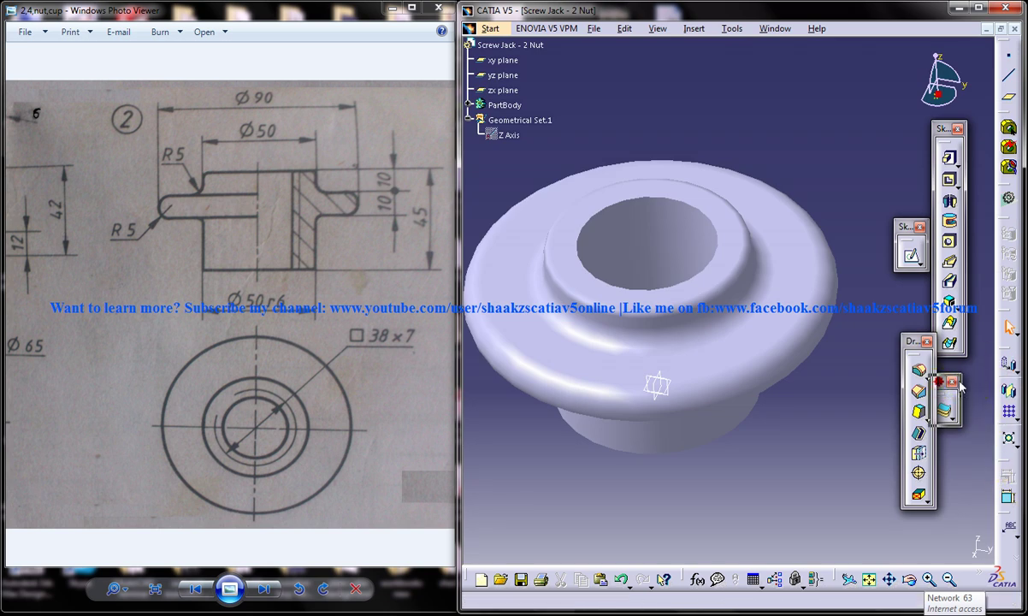
{"action": "left_click", "coordinate": [976, 9]}
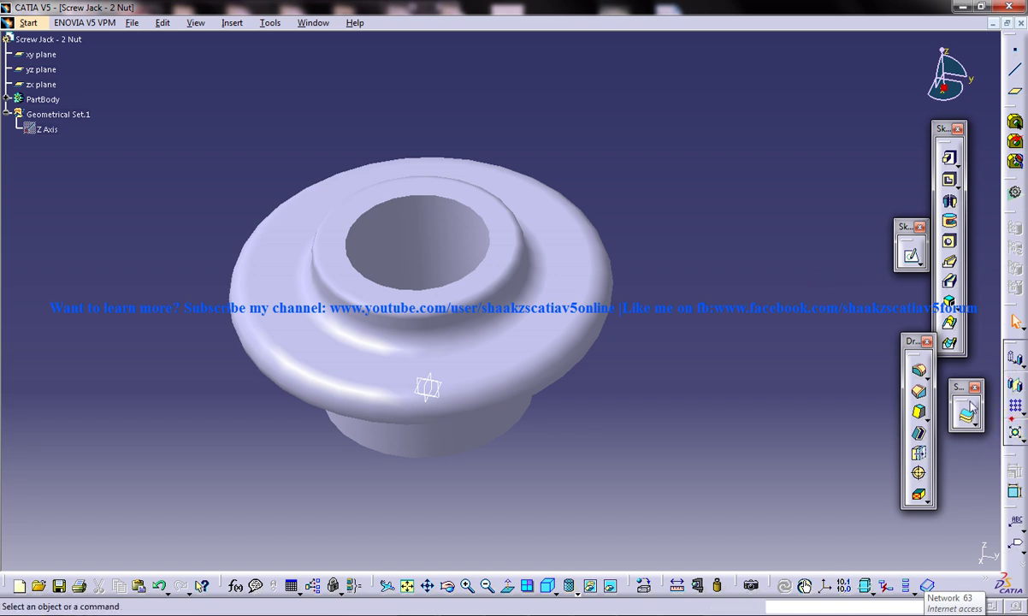
Step: Pick the bore face and top limit face for a thread and enter 7 mm depth
{"action": "left_click_drag", "start_coordinate": [1013, 353], "coordinate": [804, 206]}
{"action": "left_click_drag", "start_coordinate": [1012, 469], "coordinate": [828, 392]}
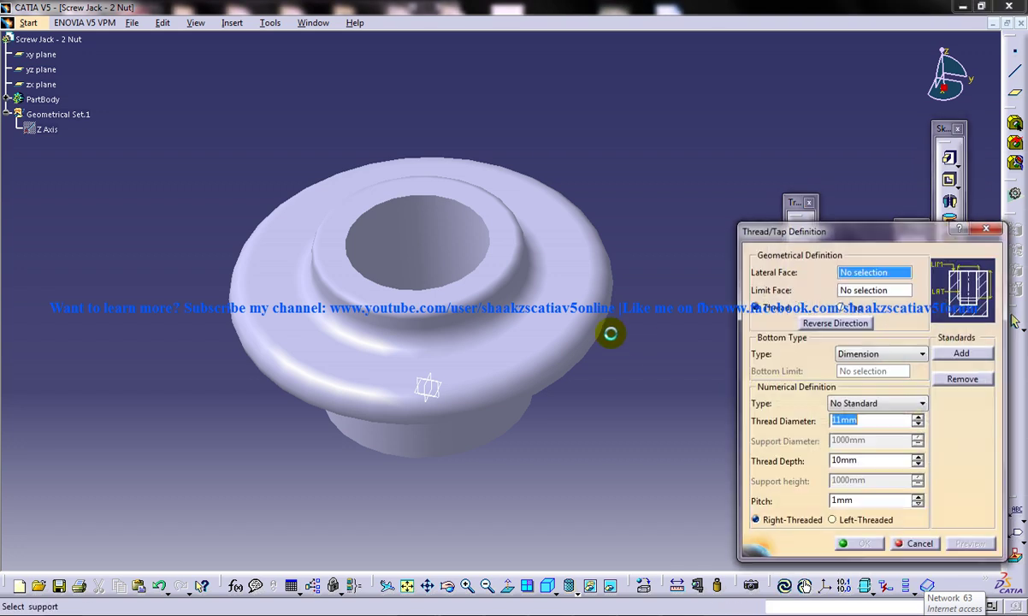
{"action": "left_click", "coordinate": [425, 234]}
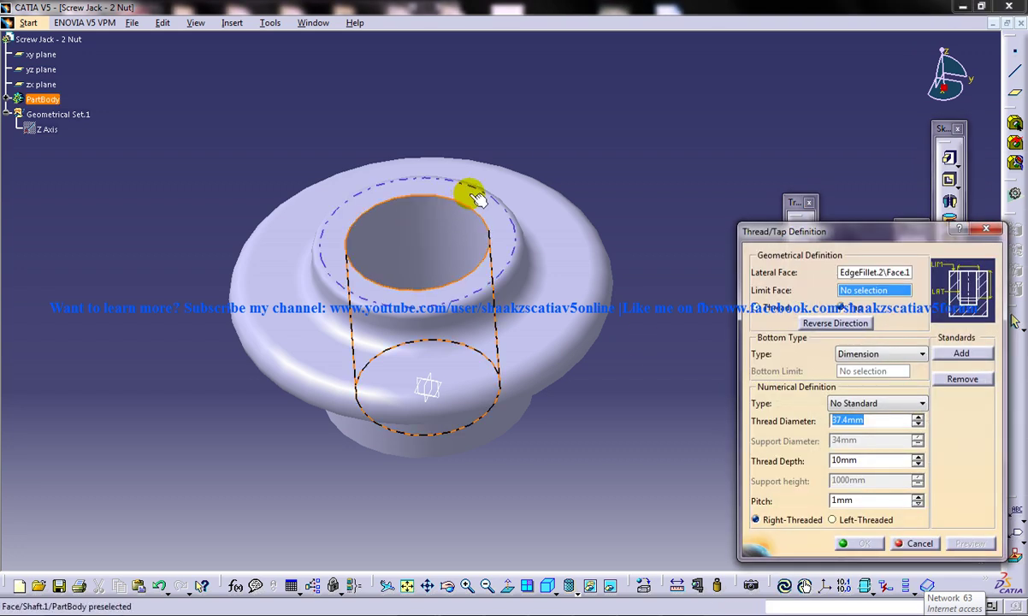
{"action": "left_click", "coordinate": [468, 192]}
{"action": "middle_click_drag", "start_coordinate": [484, 280], "coordinate": [466, 200]}
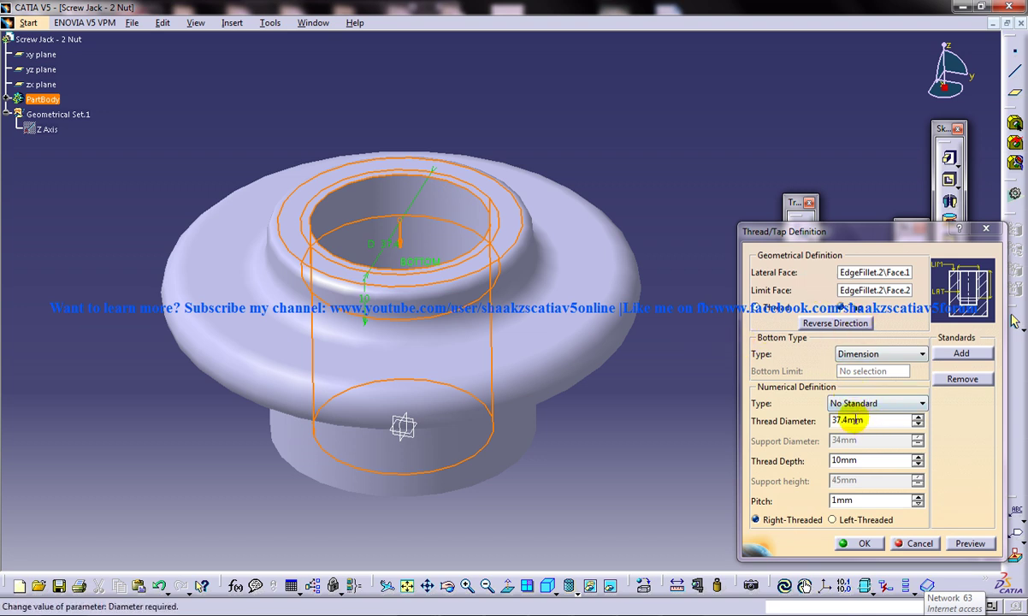
{"action": "left_click", "coordinate": [834, 460]}
{"action": "type", "text": "7"}
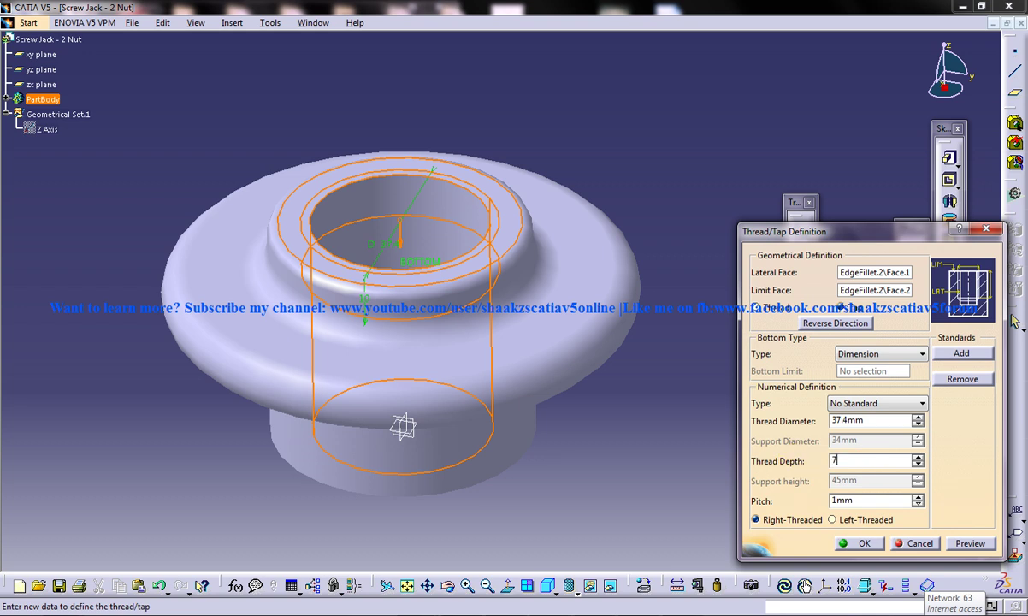
{"action": "left_click", "coordinate": [934, 482]}
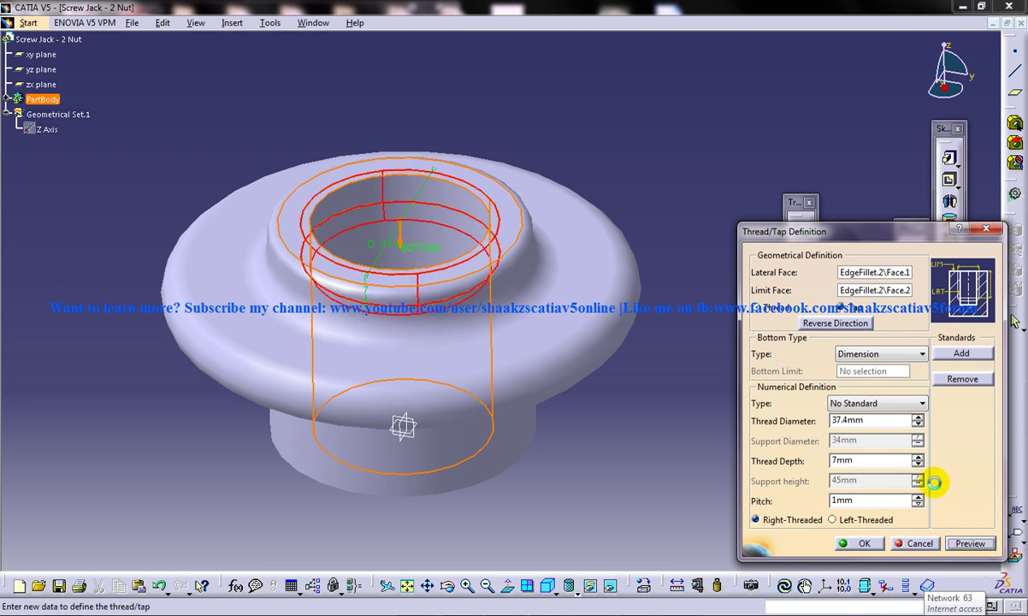
{"action": "left_click", "coordinate": [688, 604]}
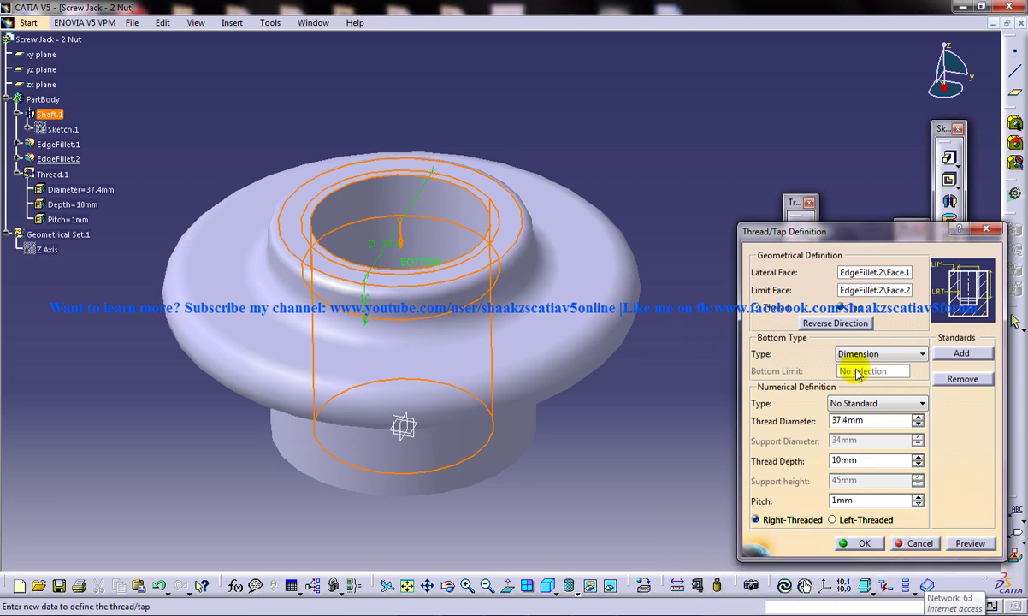
Step: Set thread diameter 38 mm and depth 7 mm, checking the drawing, and preview
{"action": "left_click", "coordinate": [878, 421]}
{"action": "type", "text": "38"}
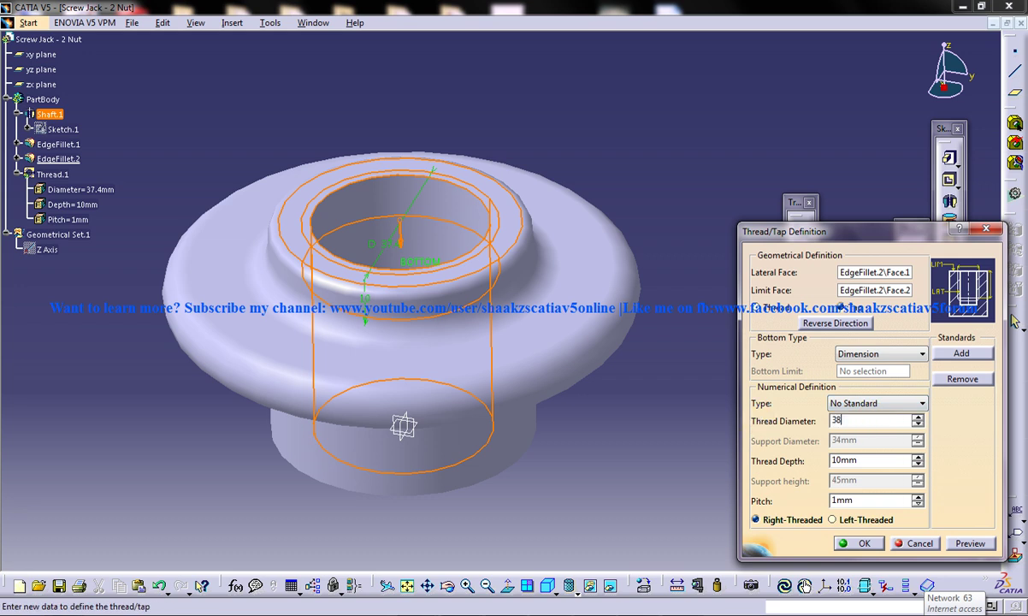
{"action": "left_click", "coordinate": [857, 462]}
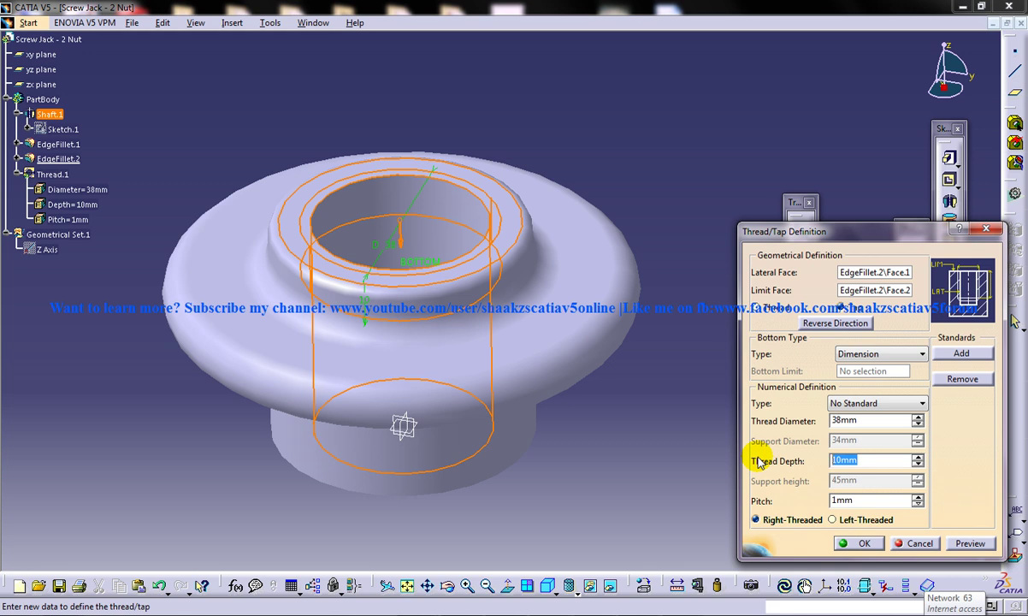
{"action": "key", "text": "alt+Tab"}
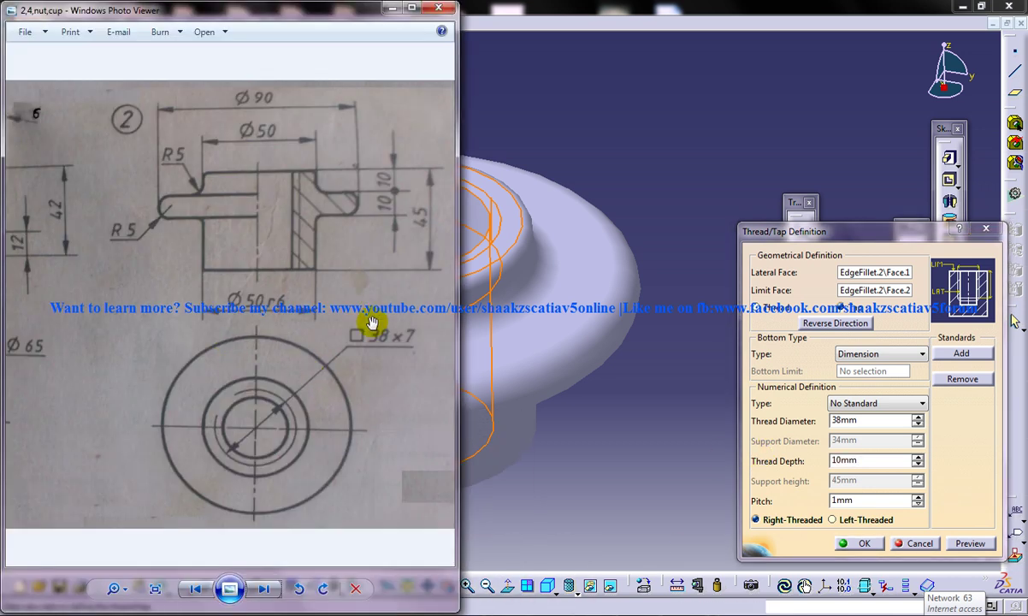
{"action": "left_click", "coordinate": [389, 11]}
{"action": "left_click_drag", "start_coordinate": [863, 463], "coordinate": [781, 466]}
{"action": "type", "text": "7"}
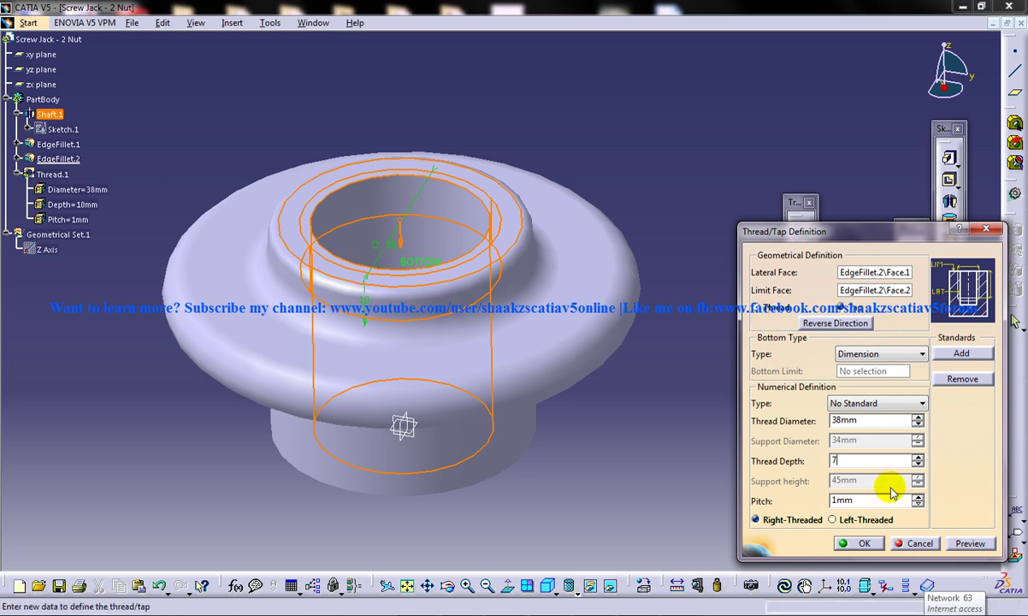
{"action": "left_click", "coordinate": [971, 547]}
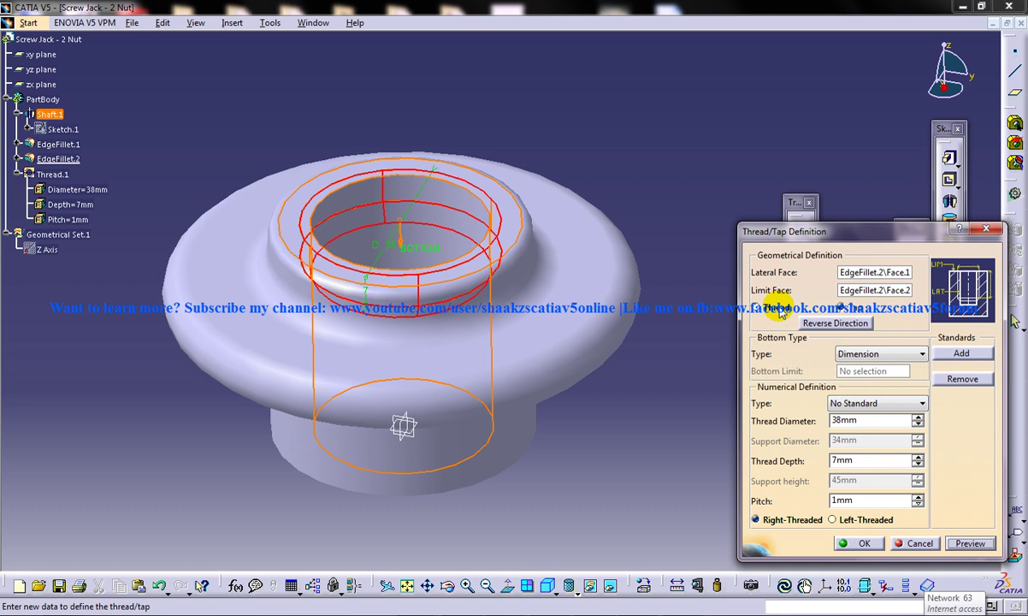
Step: Clear the diameter mismatch error by toggling thread/tap and create the thread
{"action": "left_click", "coordinate": [780, 311]}
{"action": "left_click", "coordinate": [970, 544]}
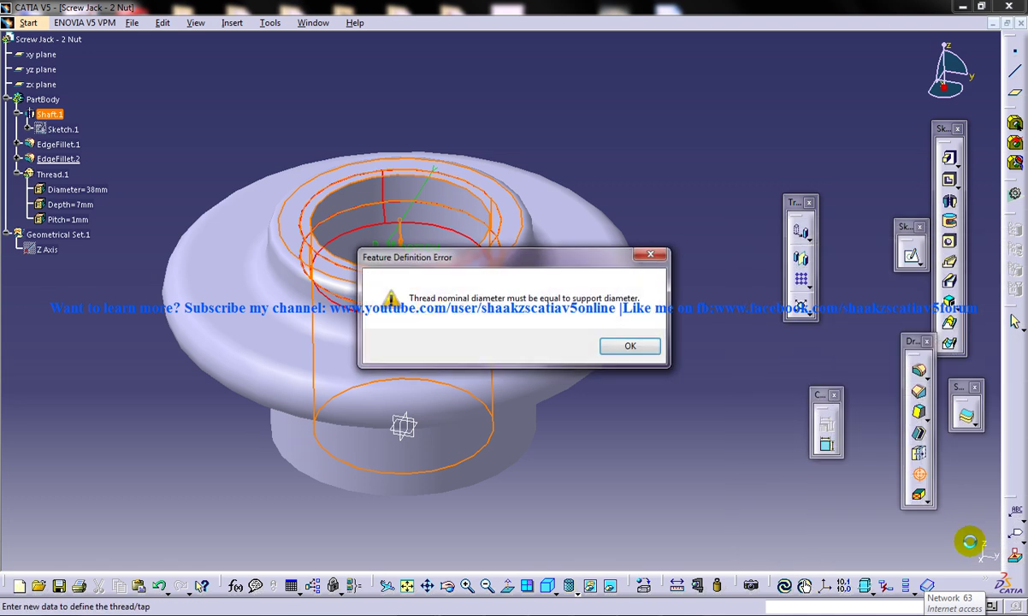
{"action": "left_click", "coordinate": [628, 345]}
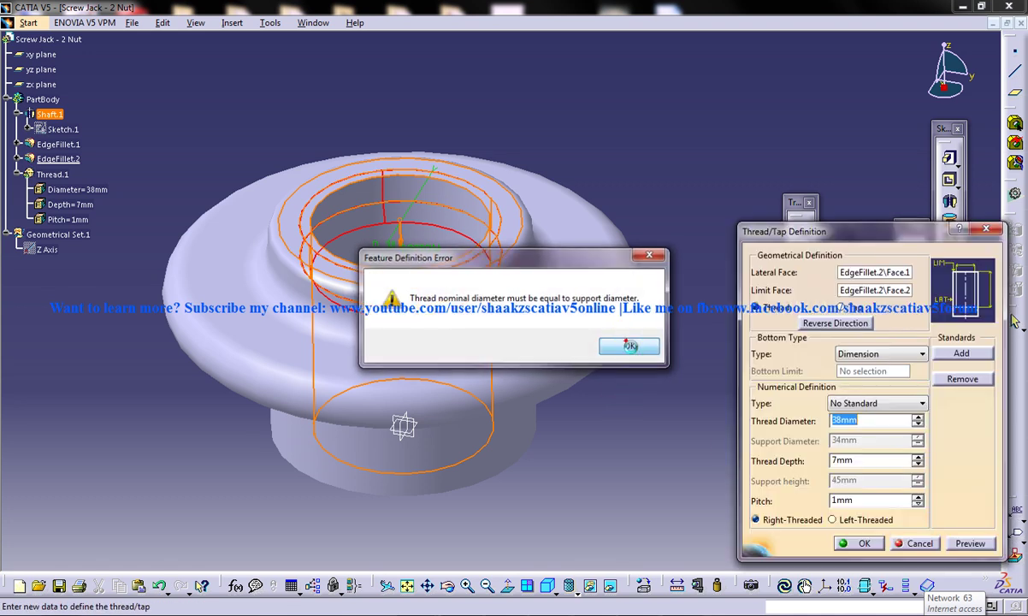
{"action": "left_click", "coordinate": [843, 310]}
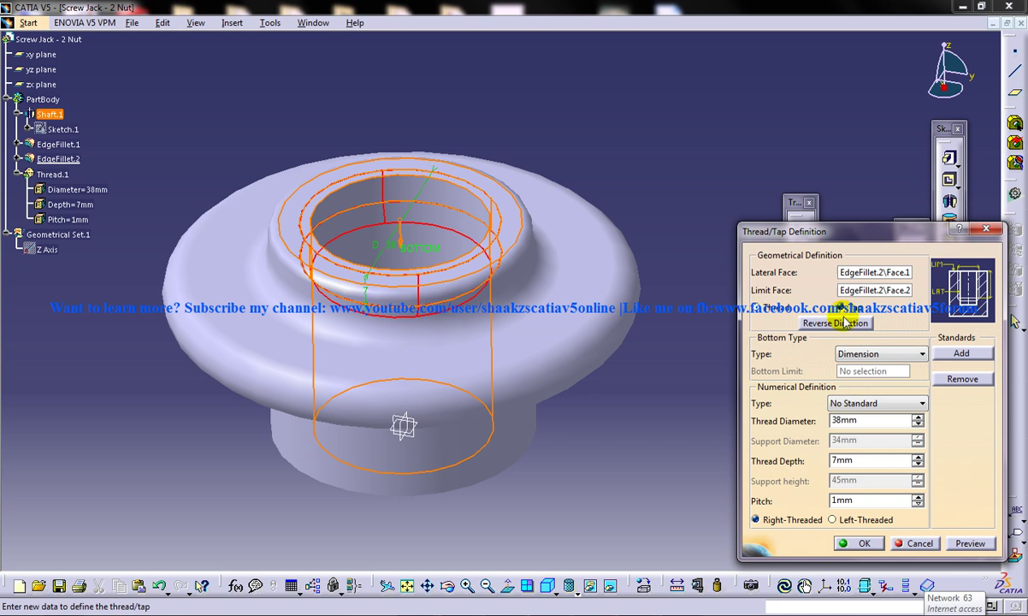
{"action": "left_click", "coordinate": [858, 543]}
{"action": "middle_click_drag", "start_coordinate": [652, 430], "coordinate": [532, 438]}
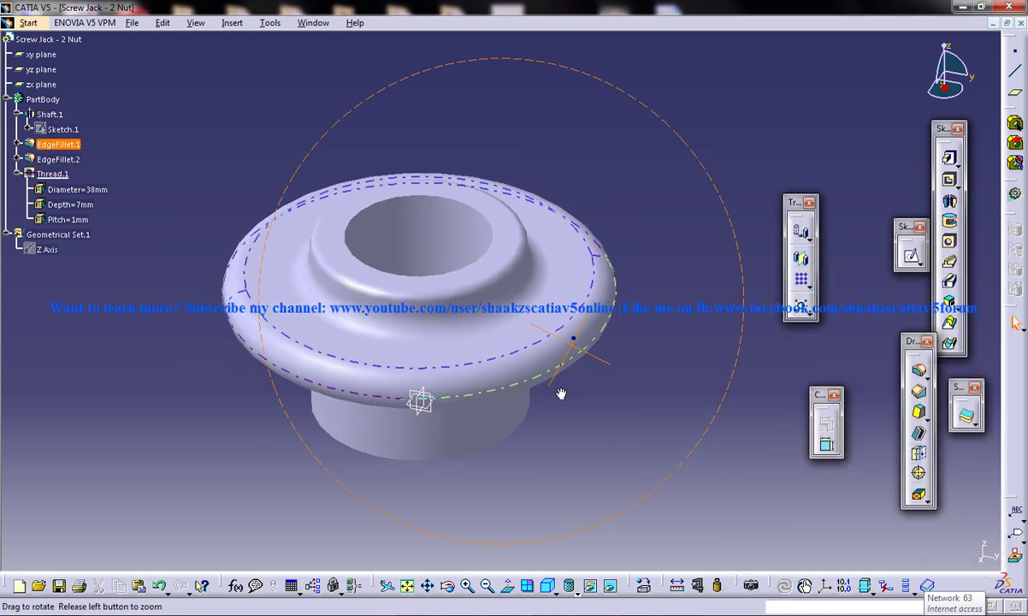
Step: Orbit the nut, then restore CATIA down and bring up the scanned nut drawing
{"action": "middle_click_drag", "start_coordinate": [531, 438], "coordinate": [509, 349]}
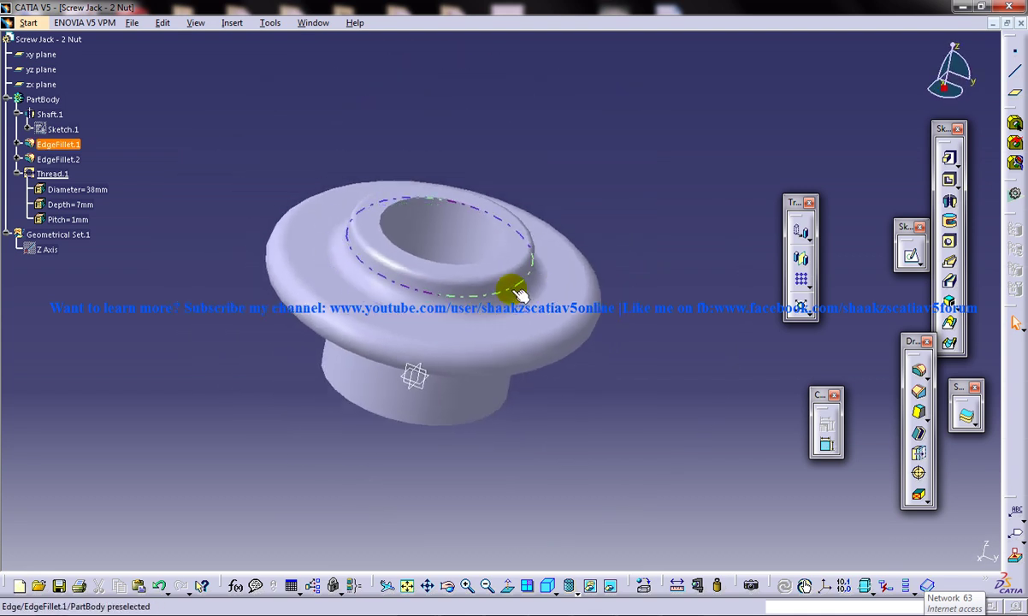
{"action": "mouse_move", "coordinate": [514, 282]}
{"action": "middle_mouse_down"}
{"action": "mouse_move", "coordinate": [562, 315]}
{"action": "mouse_move", "coordinate": [588, 259]}
{"action": "mouse_move", "coordinate": [379, 282]}
{"action": "mouse_move", "coordinate": [471, 271]}
{"action": "middle_mouse_up"}
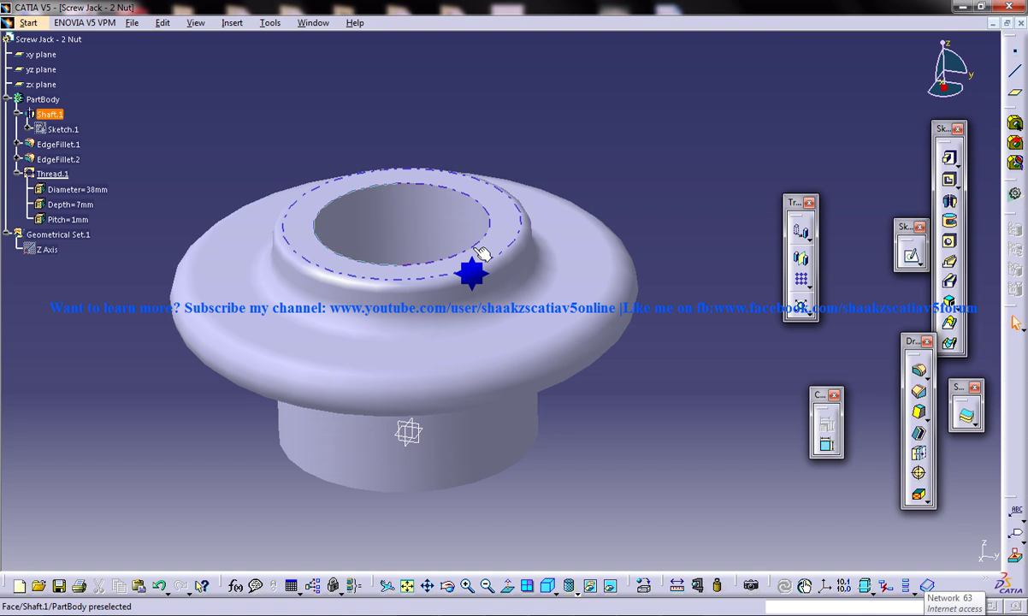
{"action": "left_click", "coordinate": [981, 10]}
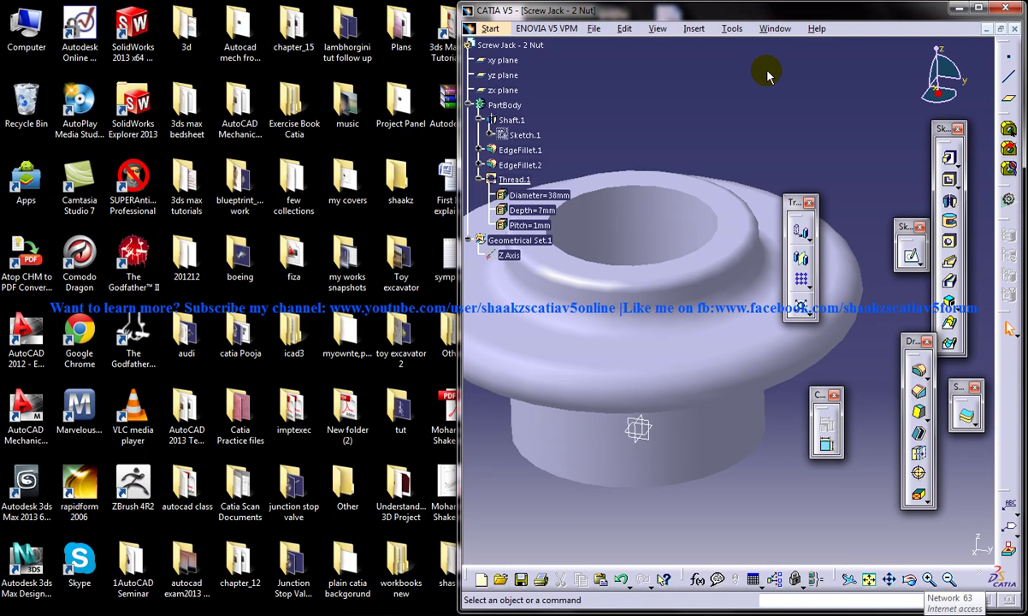
{"action": "key", "text": "alt+Tab"}
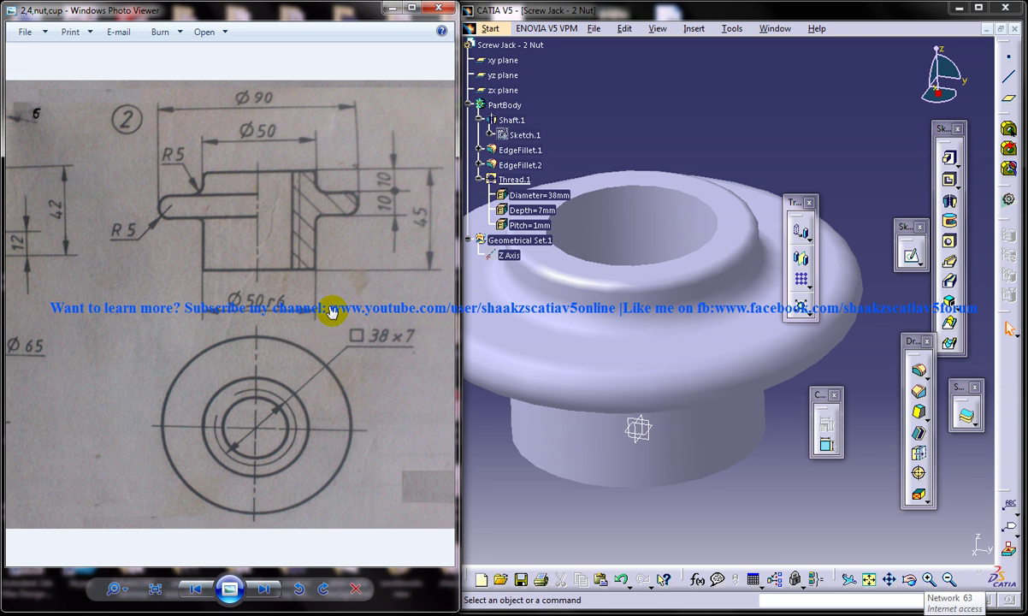
Step: Dock the floating toolbar and orbit the nut to inspect its fillets
{"action": "middle_click_drag", "start_coordinate": [608, 339], "coordinate": [723, 285]}
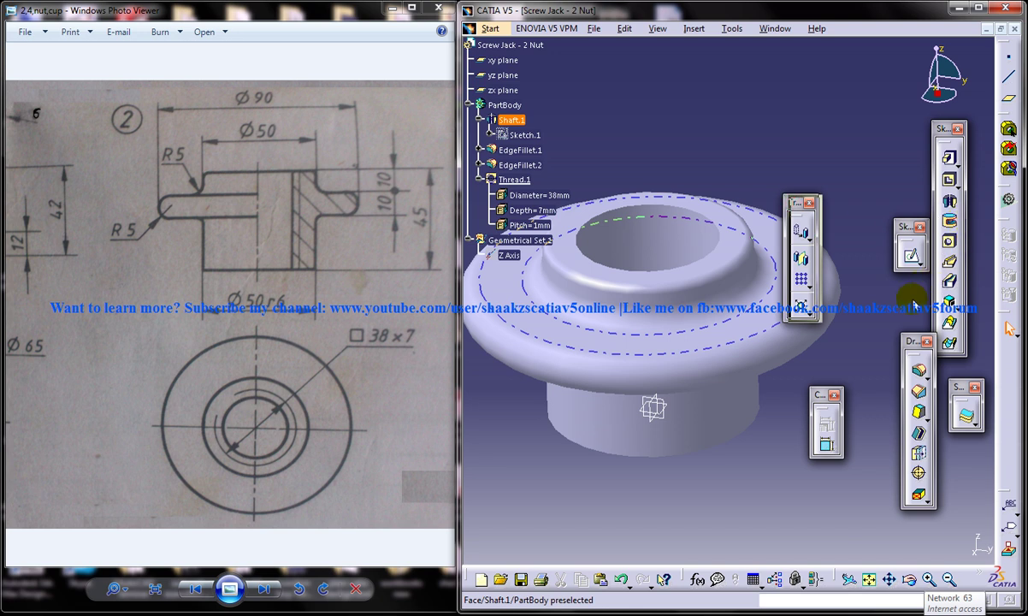
{"action": "left_click_drag", "start_coordinate": [913, 303], "coordinate": [973, 291]}
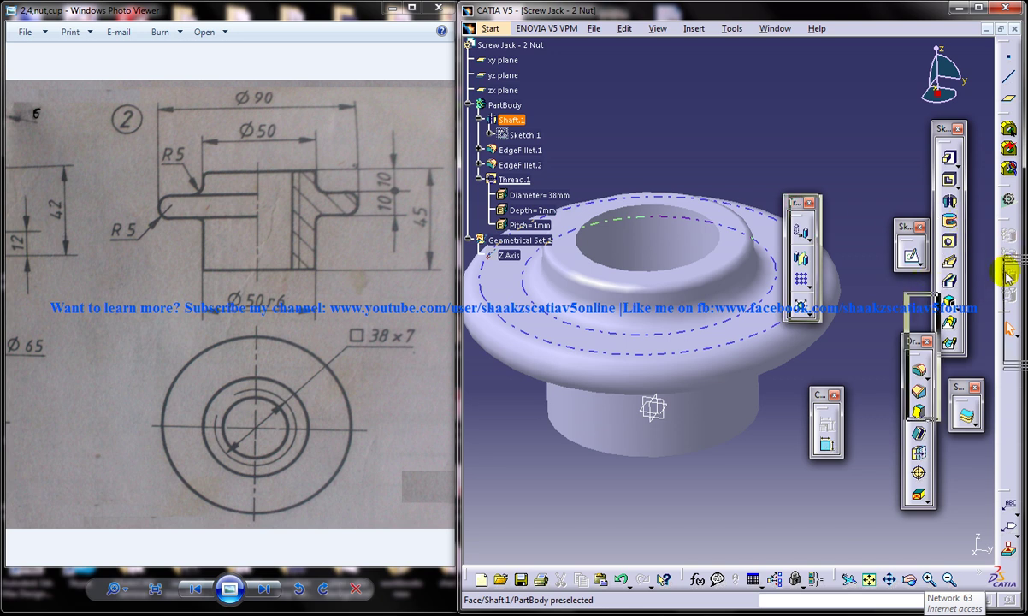
{"action": "left_click_drag", "start_coordinate": [1004, 242], "coordinate": [988, 259]}
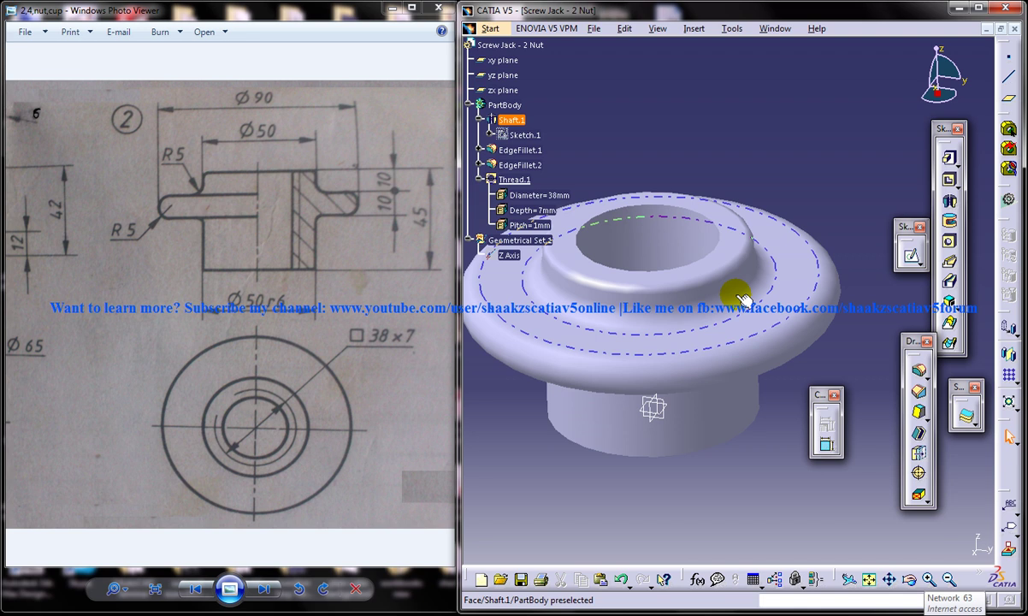
{"action": "mouse_move", "coordinate": [634, 284]}
{"action": "middle_mouse_down"}
{"action": "mouse_move", "coordinate": [737, 268]}
{"action": "mouse_move", "coordinate": [718, 278]}
{"action": "mouse_move", "coordinate": [697, 379]}
{"action": "middle_mouse_up"}
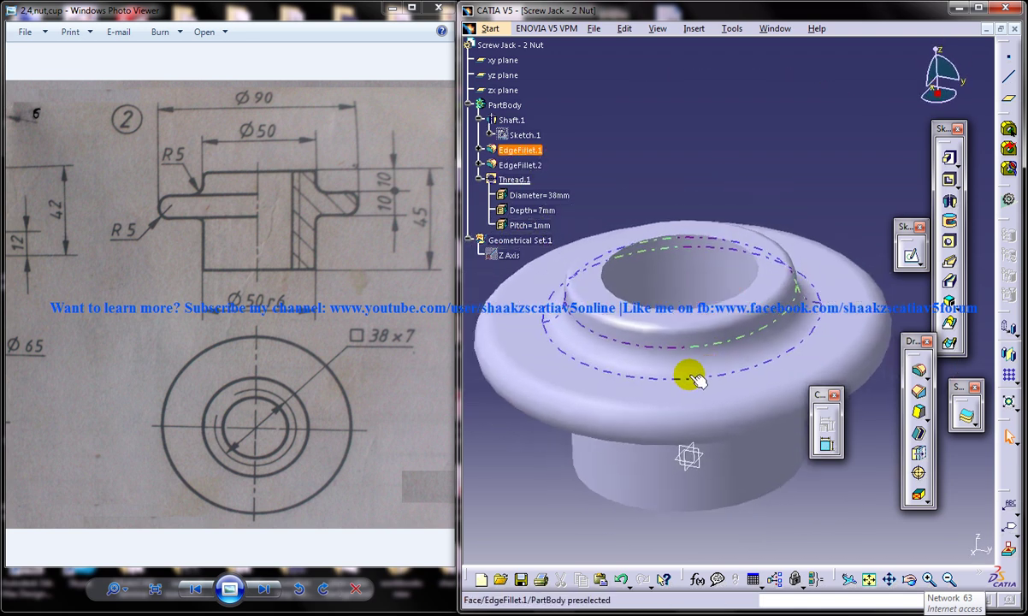
Step: Apply an Edge Fillet to the circular edge joining the lower boss and flange underside
{"action": "mouse_move", "coordinate": [624, 317]}
{"action": "middle_mouse_down"}
{"action": "mouse_move", "coordinate": [684, 340]}
{"action": "mouse_move", "coordinate": [700, 190]}
{"action": "mouse_move", "coordinate": [741, 257]}
{"action": "middle_mouse_up"}
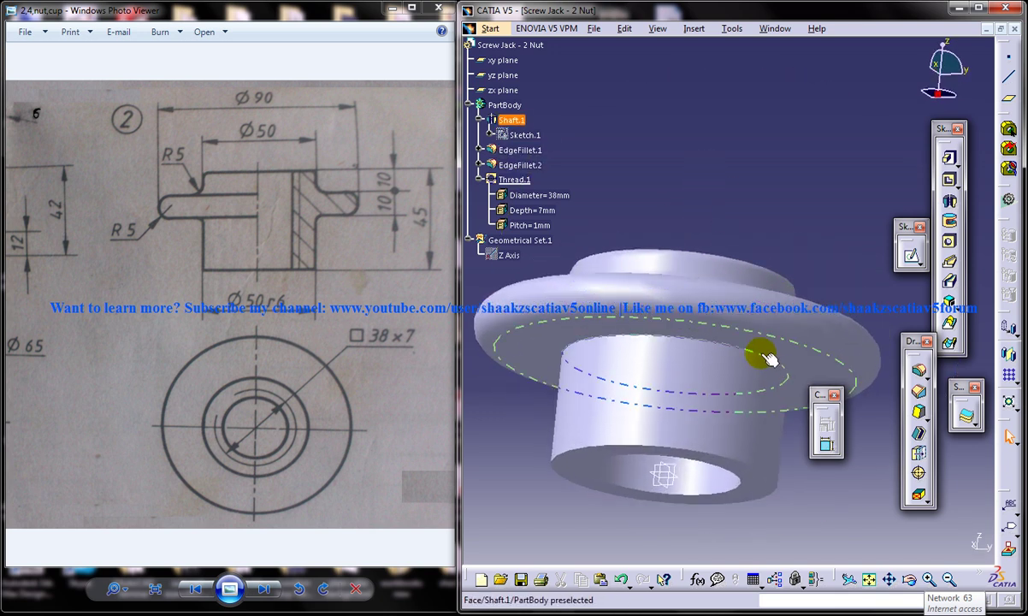
{"action": "left_click", "coordinate": [768, 357]}
{"action": "left_click", "coordinate": [918, 369]}
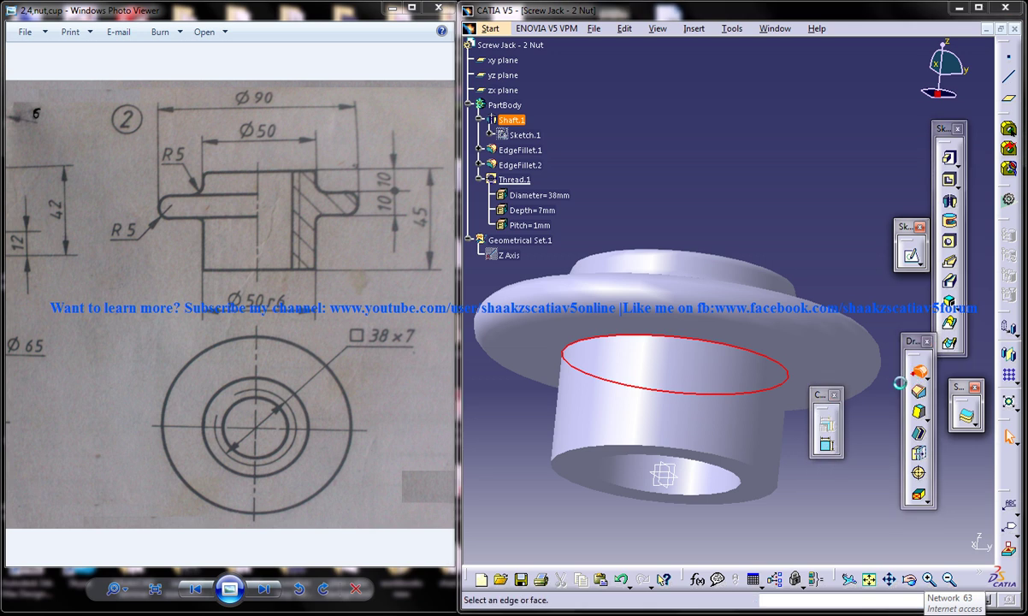
{"action": "left_click", "coordinate": [849, 544]}
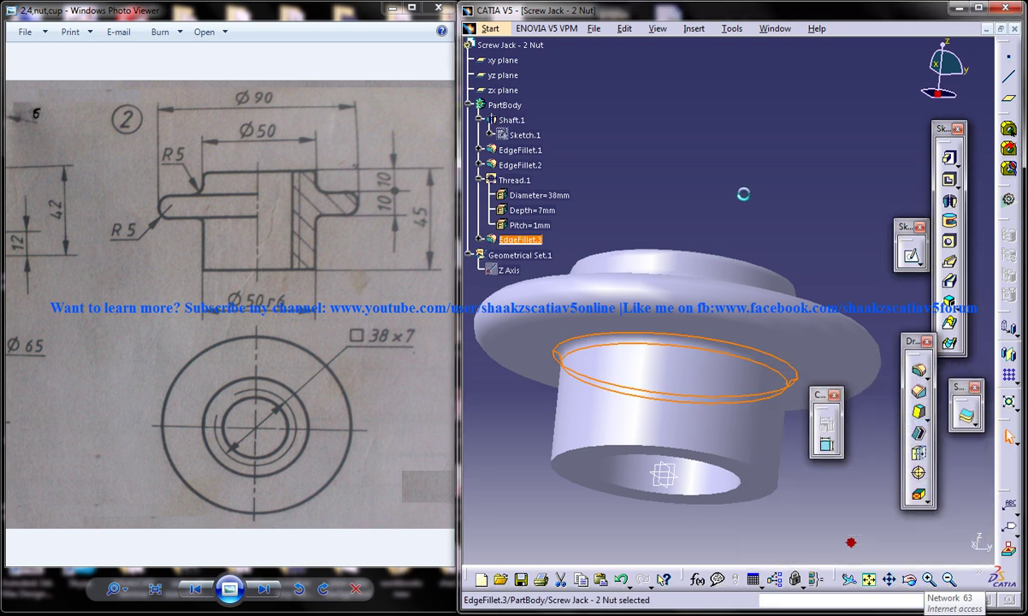
Step: Orbit and zoom out to compare the finished nut's top and hole with the drawing
{"action": "mouse_move", "coordinate": [704, 253]}
{"action": "middle_mouse_down"}
{"action": "mouse_move", "coordinate": [681, 421]}
{"action": "mouse_move", "coordinate": [691, 438]}
{"action": "mouse_move", "coordinate": [684, 372]}
{"action": "mouse_move", "coordinate": [776, 192]}
{"action": "middle_mouse_up"}
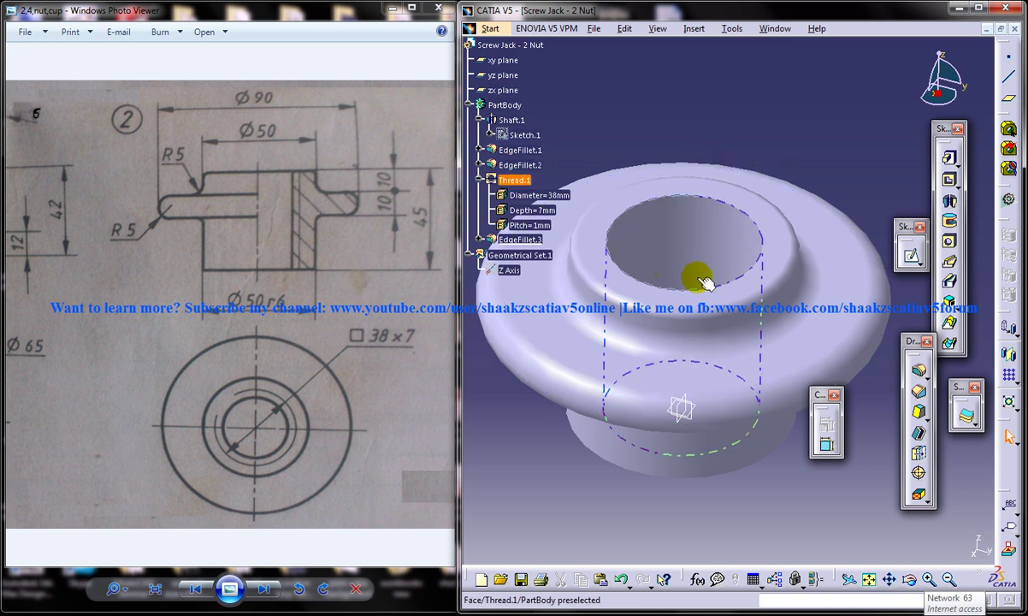
{"action": "mouse_move", "coordinate": [700, 278]}
{"action": "middle_mouse_down"}
{"action": "mouse_move", "coordinate": [688, 326]}
{"action": "mouse_move", "coordinate": [715, 291]}
{"action": "middle_mouse_up"}
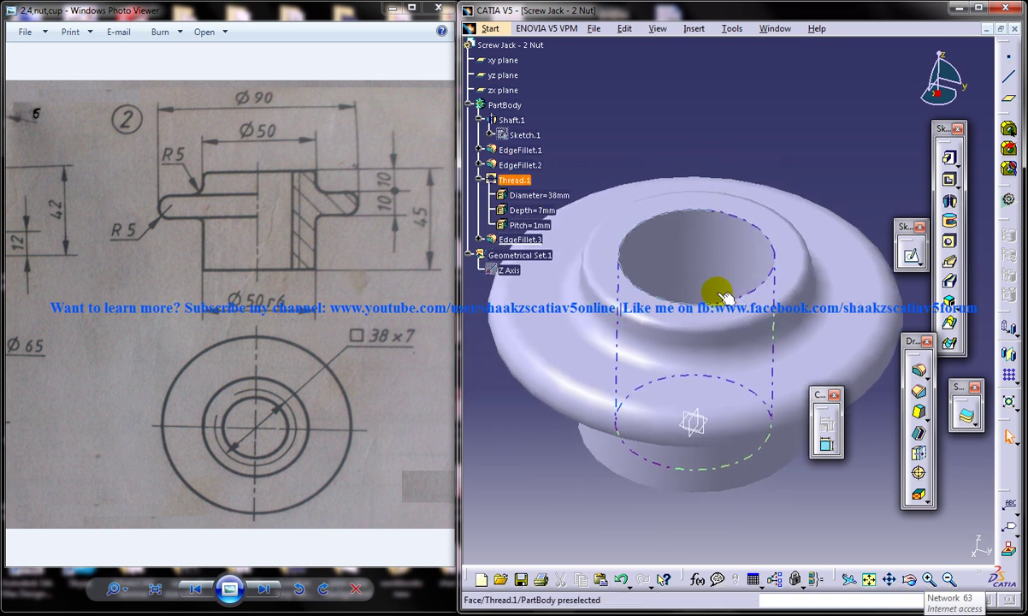
{"action": "left_click", "coordinate": [1006, 263]}
{"action": "middle_click_drag", "start_coordinate": [703, 343], "coordinate": [714, 358]}
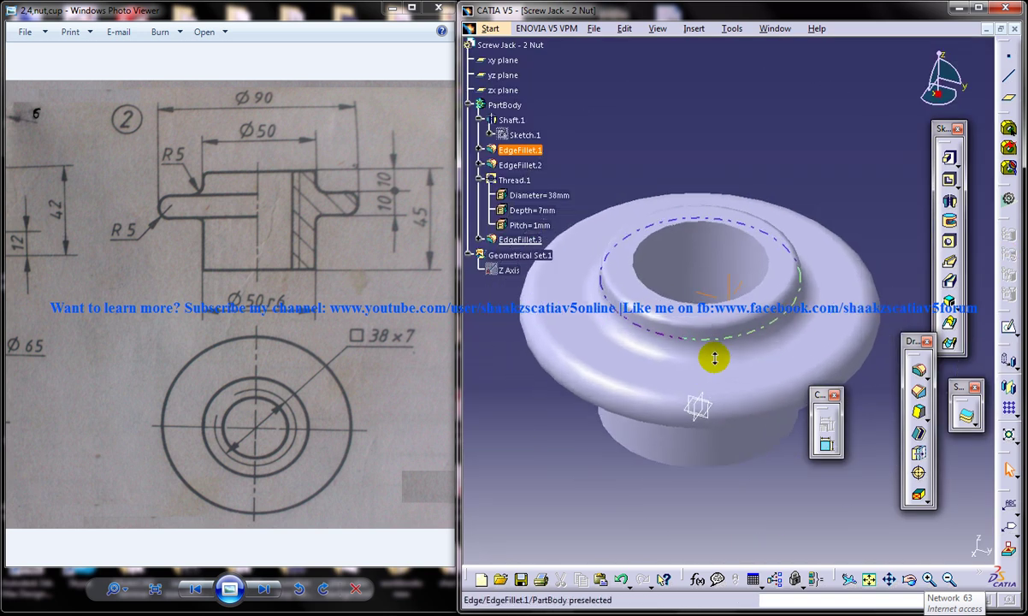